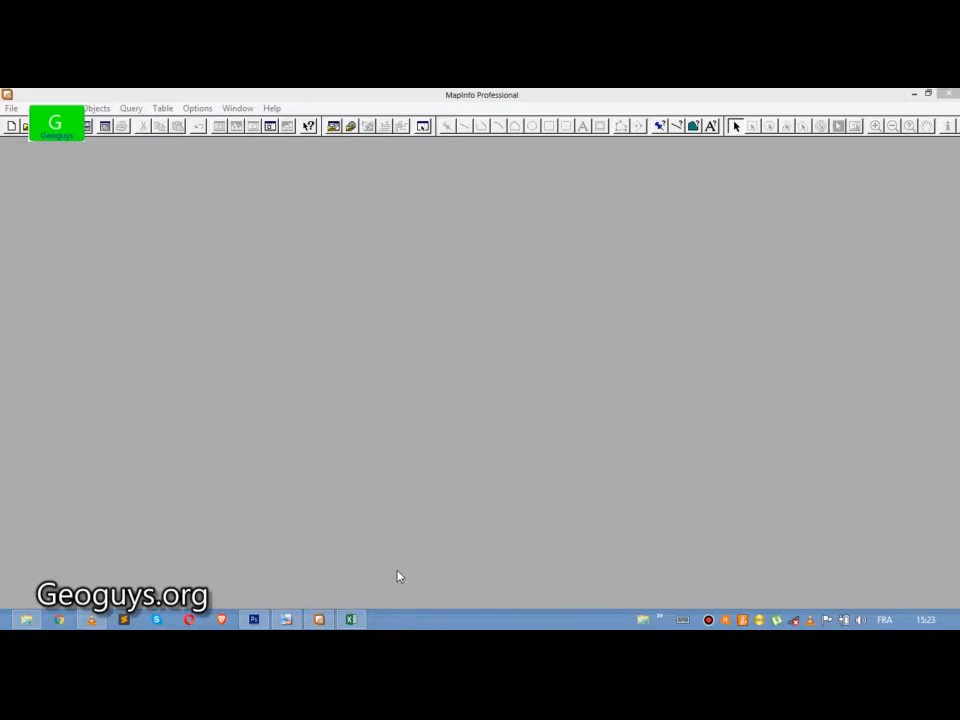
Examine the sample data table with its X, Y, LITHO and Etiquette columns in PDF-XChange Viewer, and return to MapInfo Professional.
click(286, 619)
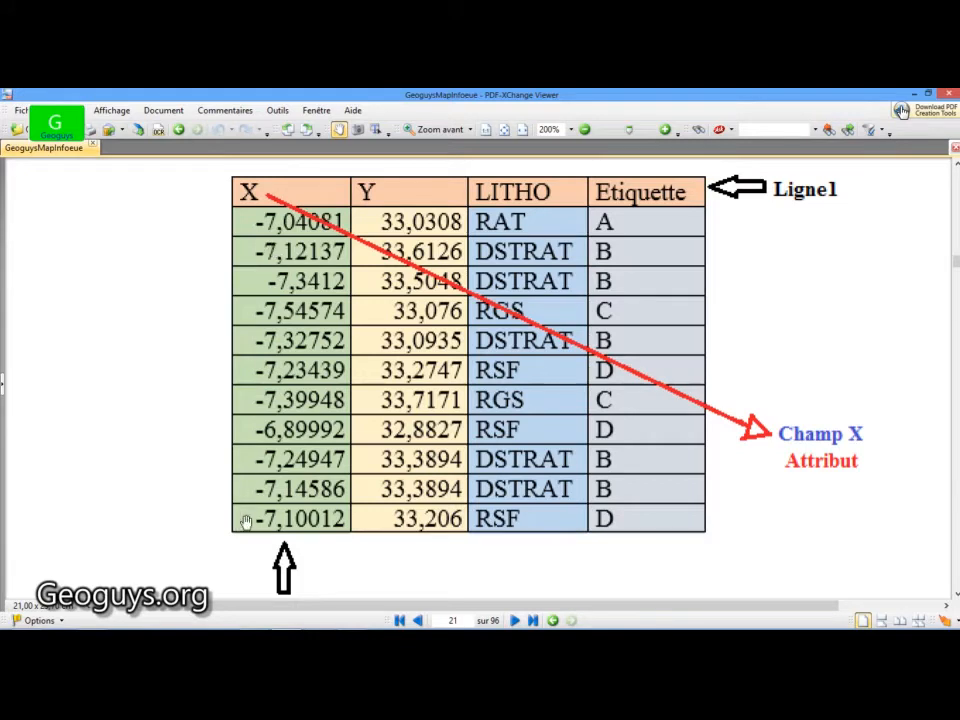
mouse_move(245, 627)
click(319, 619)
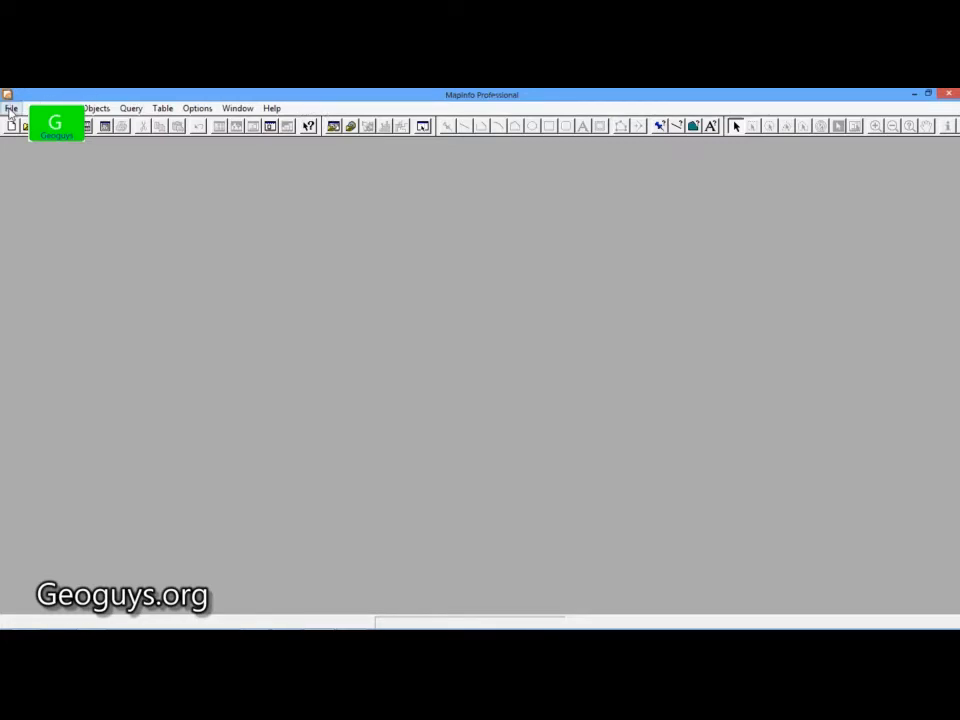
click(11, 109)
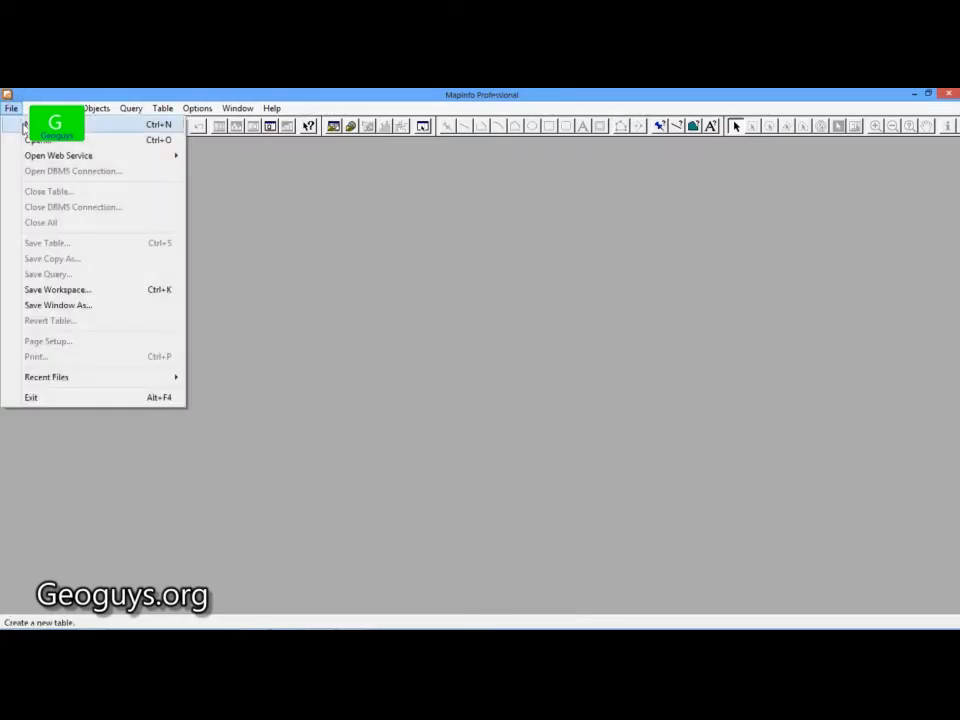
click(24, 127)
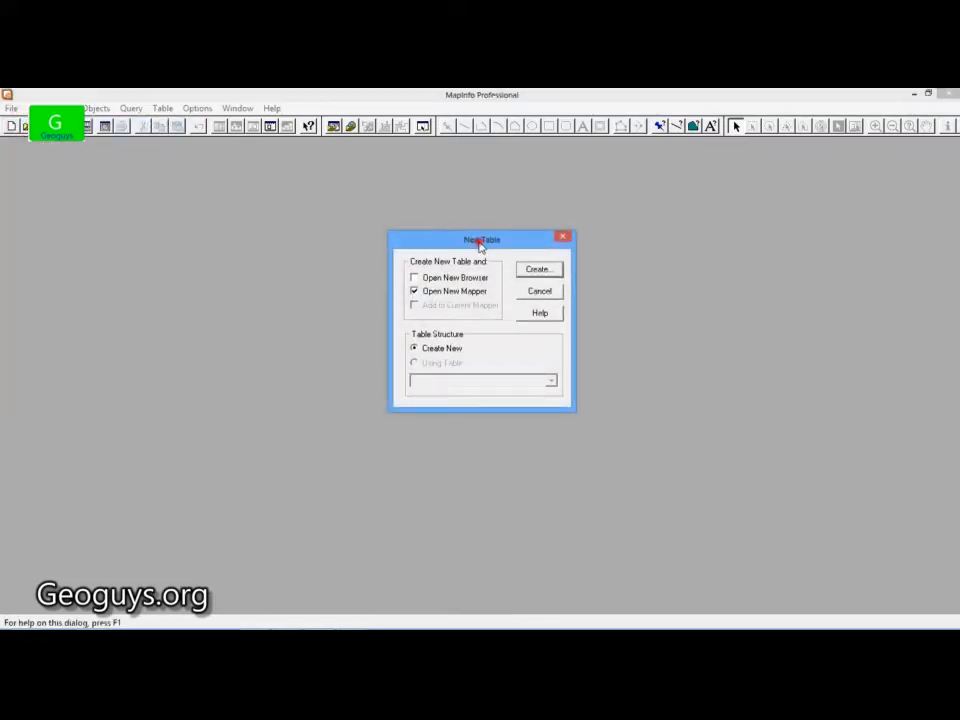
drag(478, 244, 437, 215)
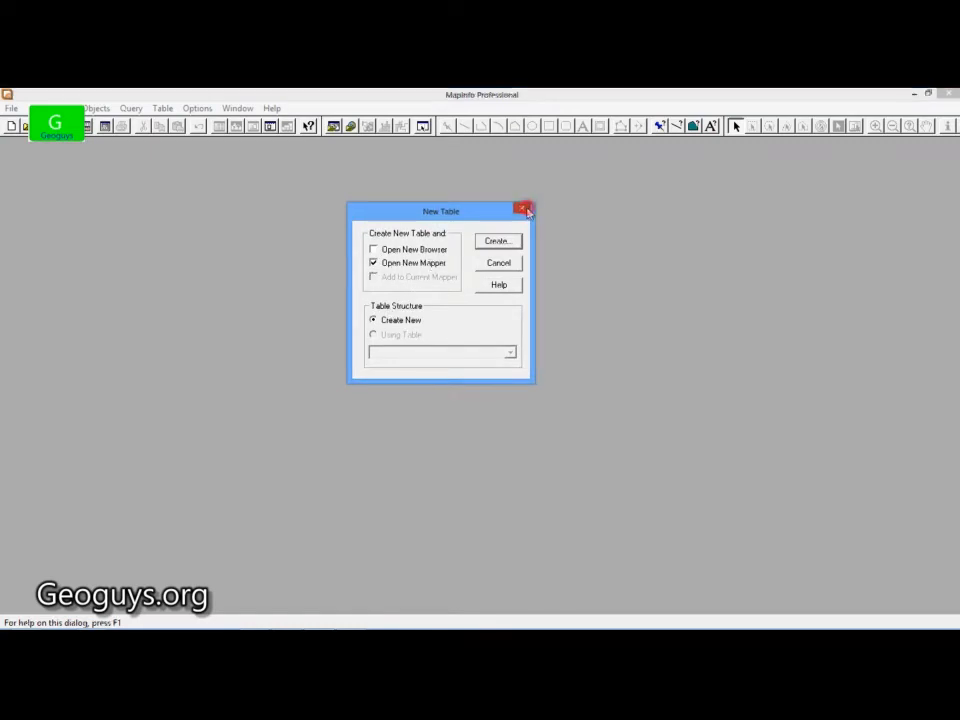
click(522, 208)
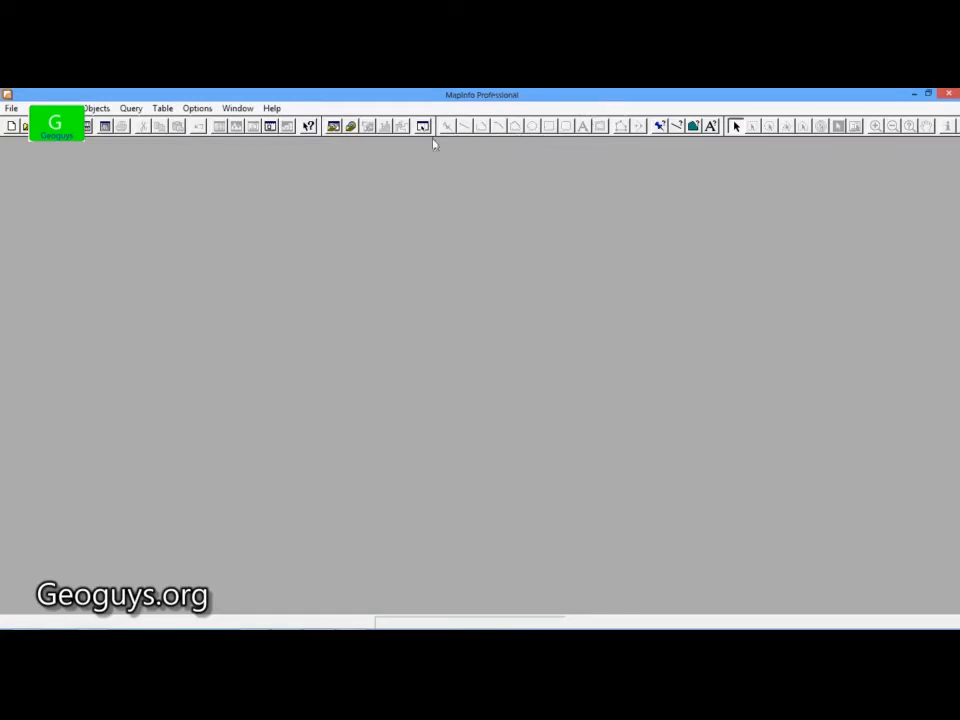
Start a new table with the Create New structure option, toggle Open New Mapper, and proceed to defining its structure.
click(10, 128)
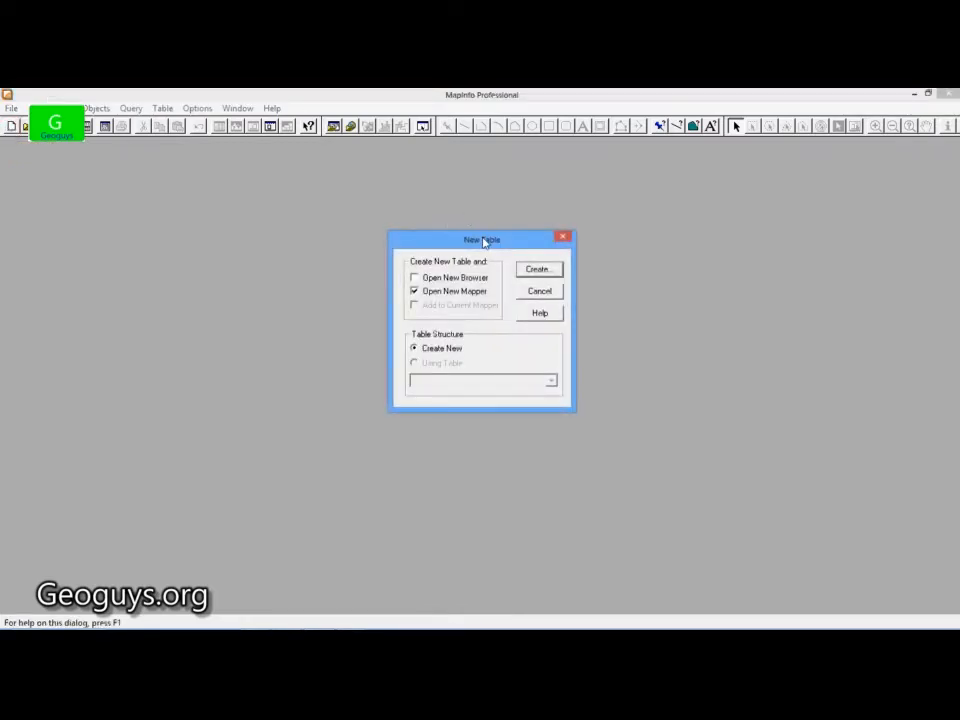
drag(484, 242, 445, 196)
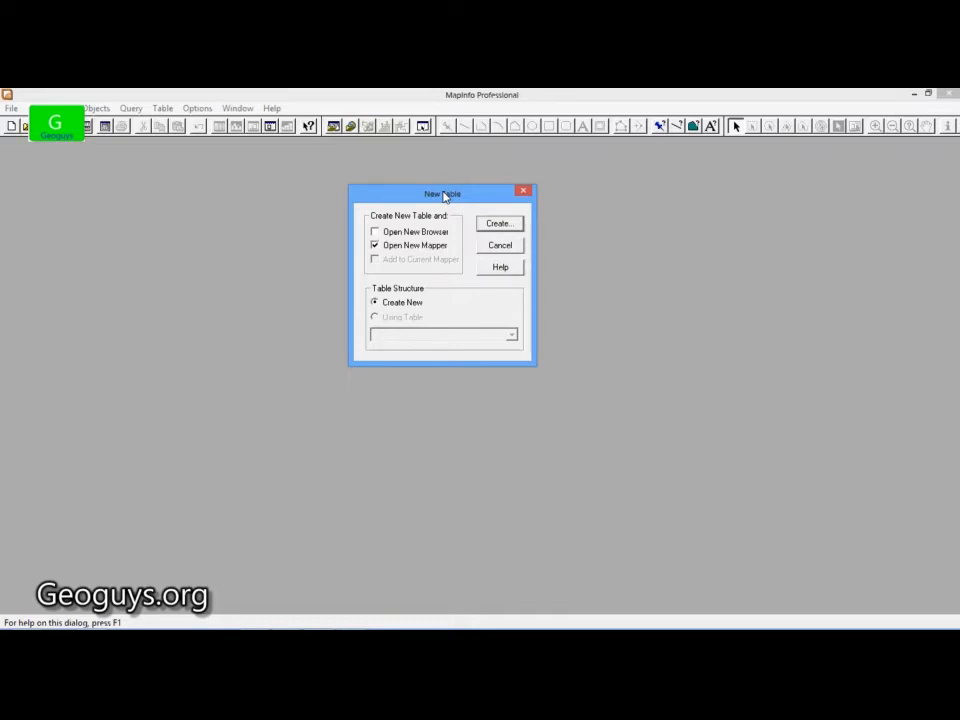
click(375, 246)
click(500, 224)
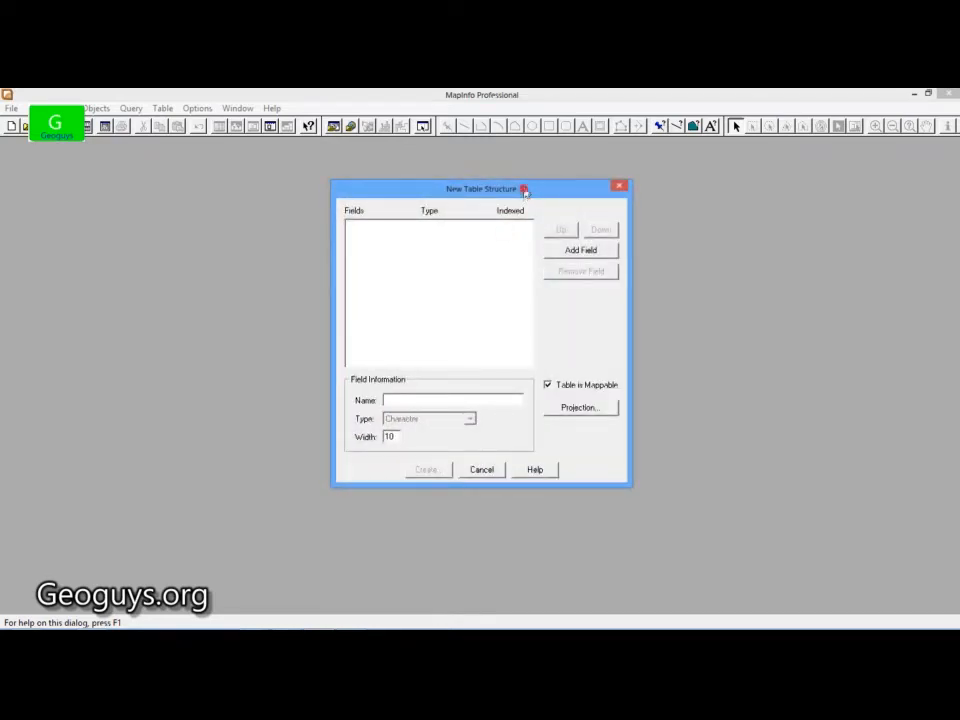
drag(524, 192, 474, 193)
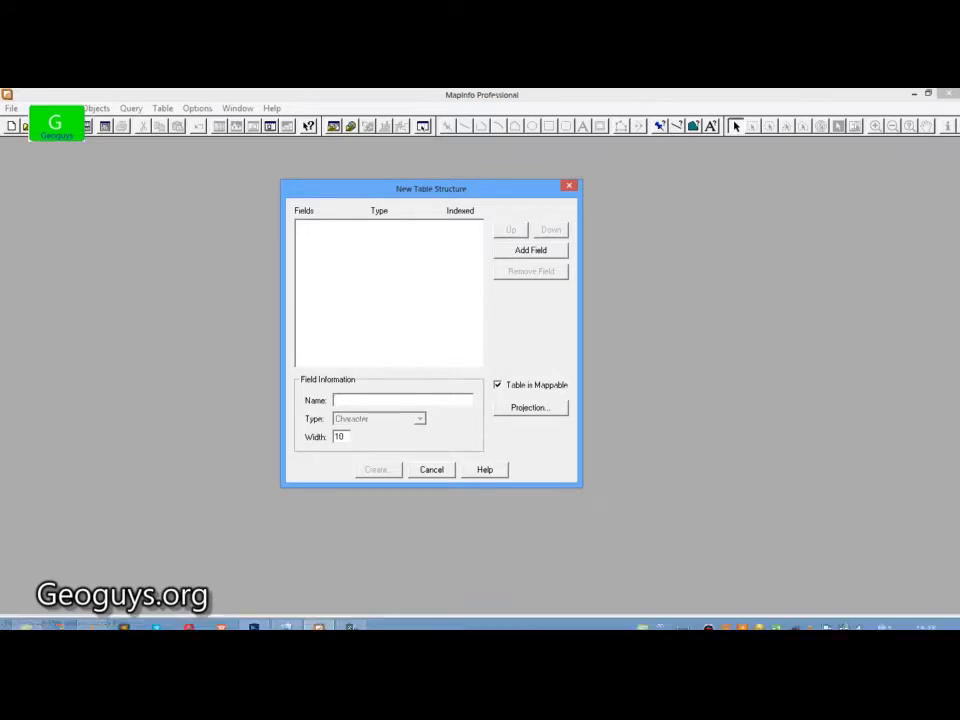
Check the sample table in the PDF viewer, and enter a trial field named g in MapInfo to review the available field types.
click(287, 620)
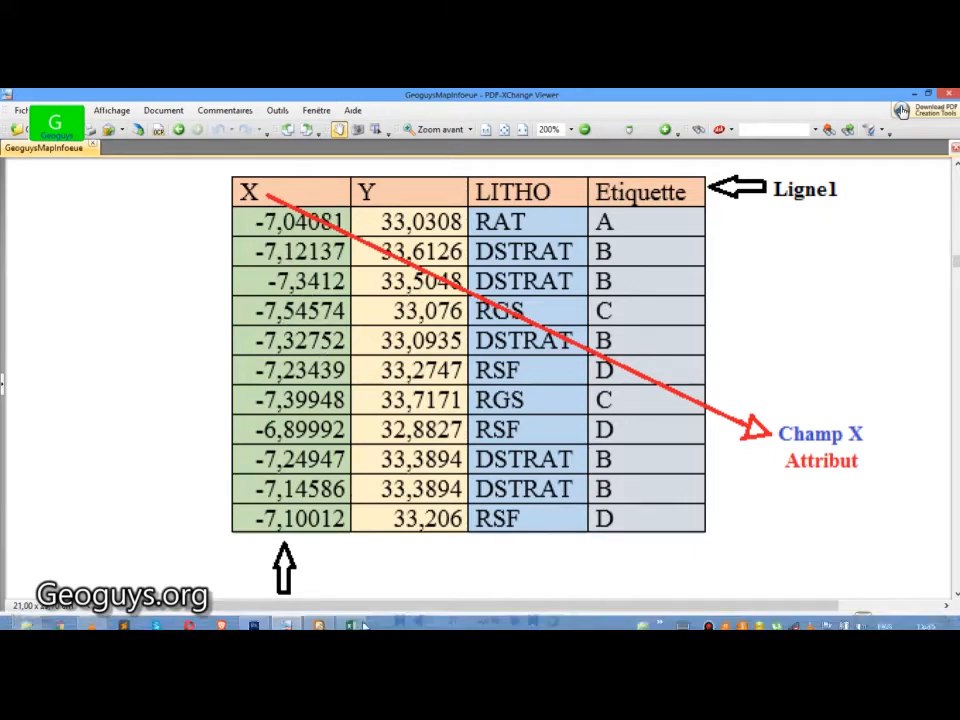
click(319, 619)
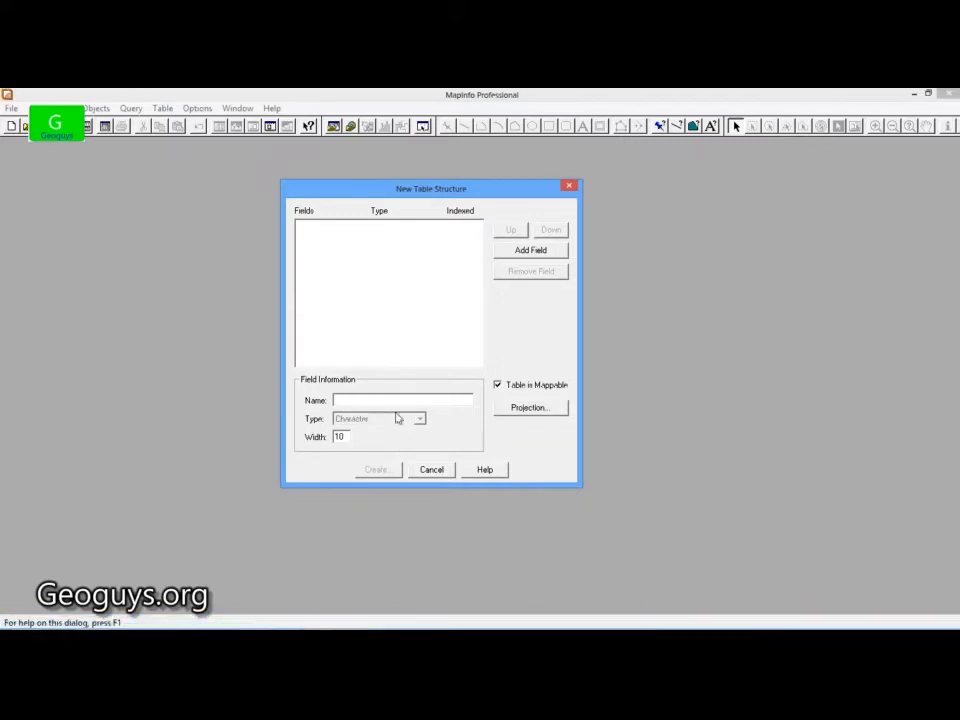
text(g)
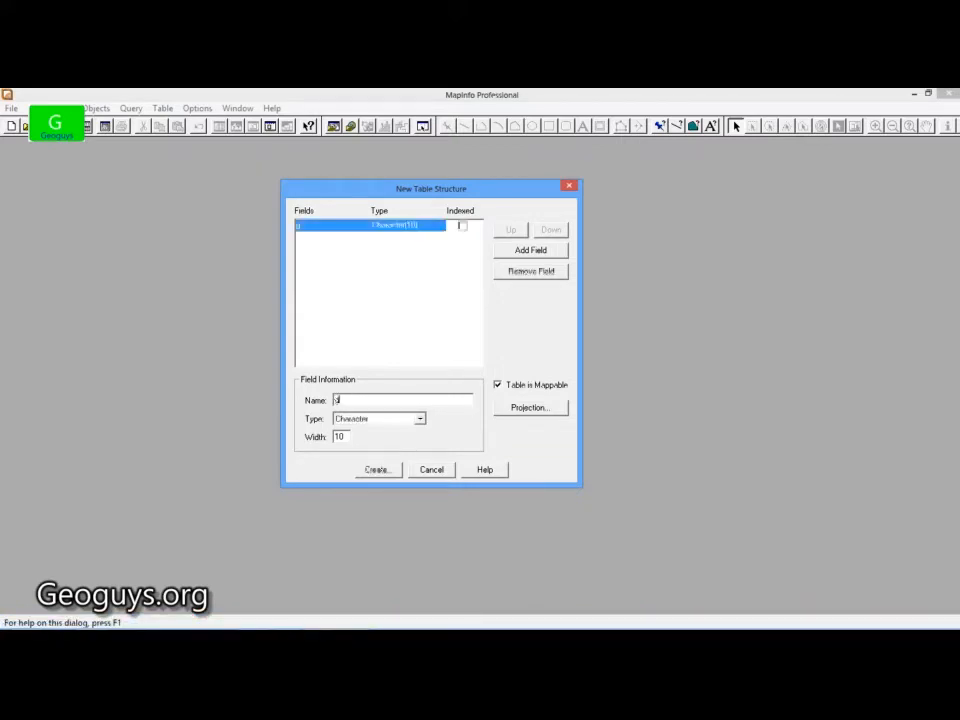
click(421, 419)
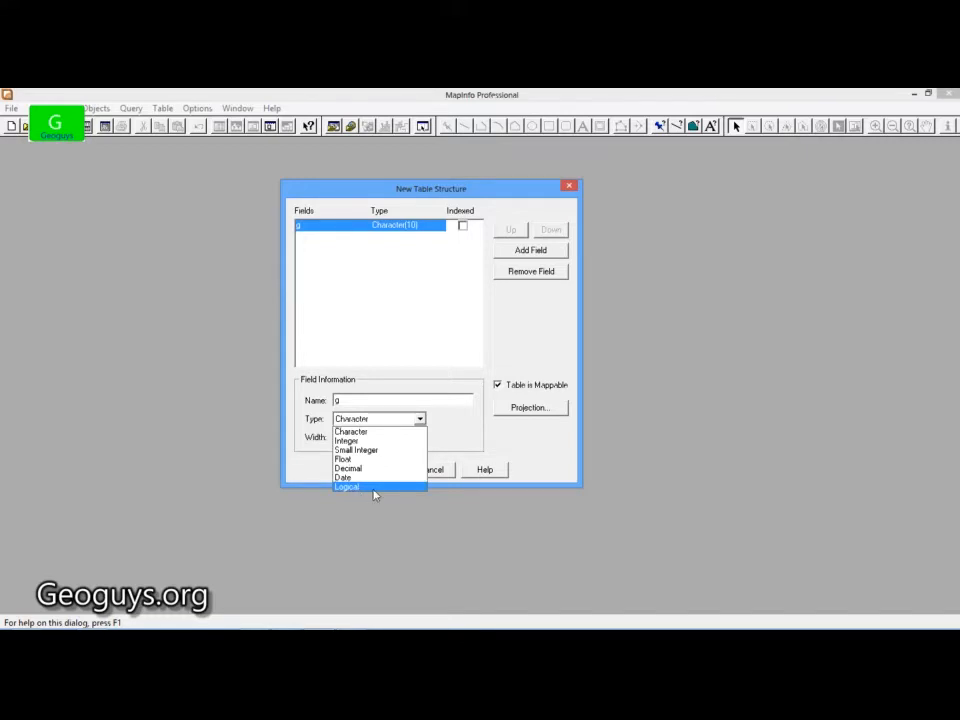
click(381, 363)
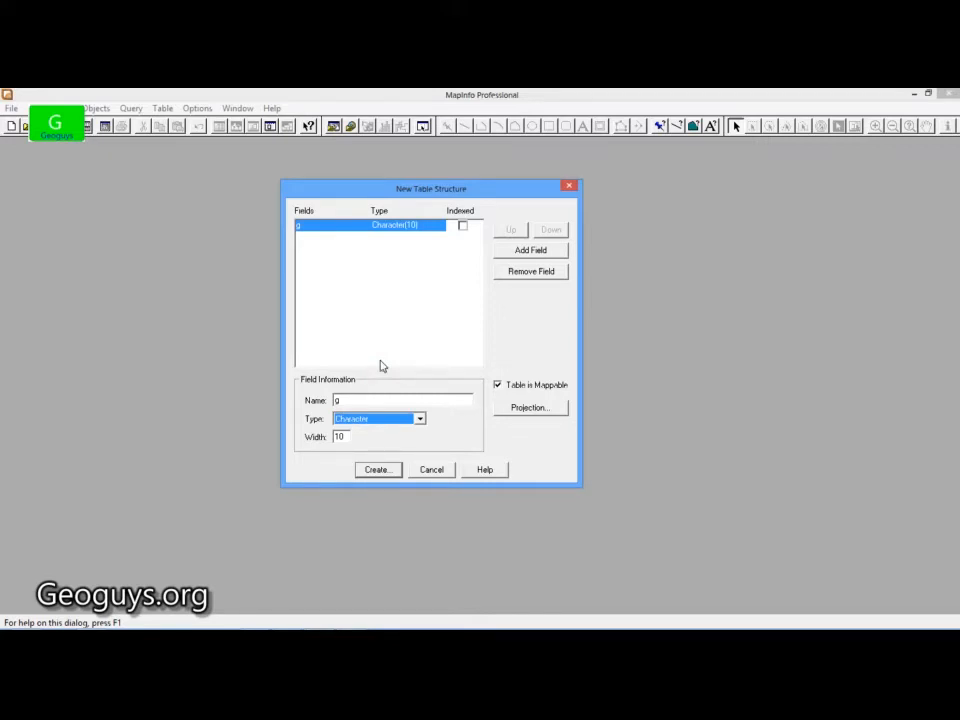
Rename the first field X with type Float, and add two more Float fields named Y and Z.
click(347, 401)
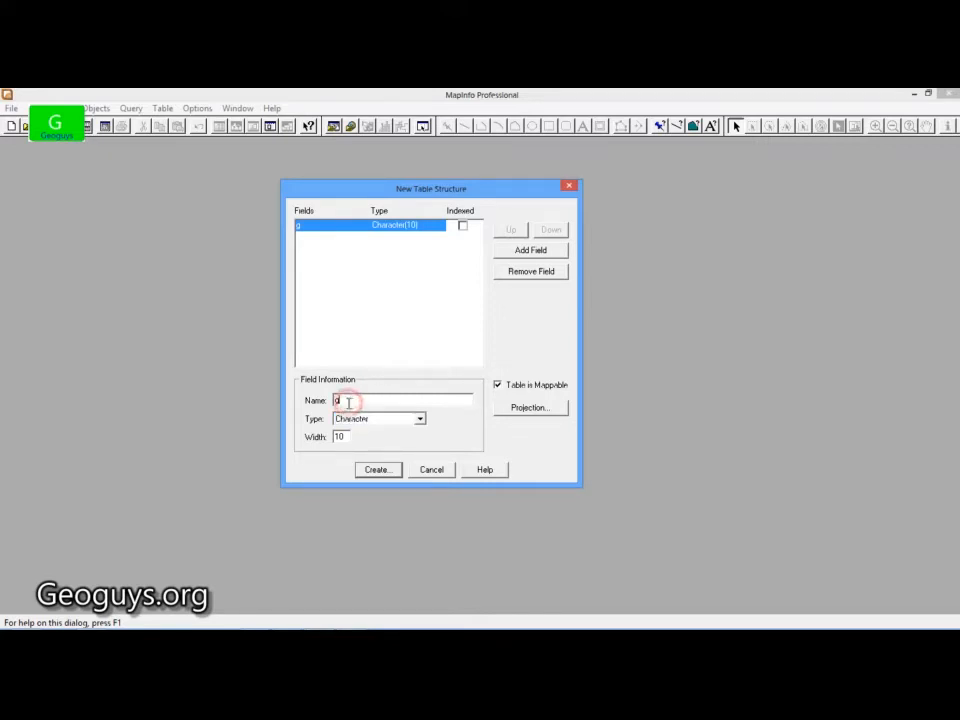
key(BackSpace)
text(AX)
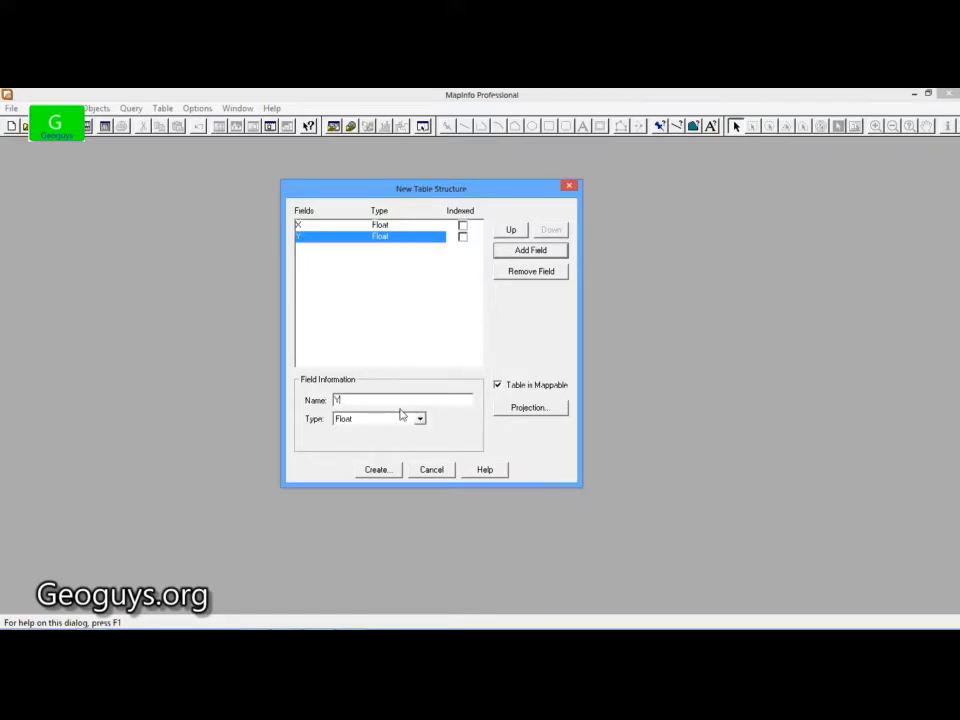
click(521, 250)
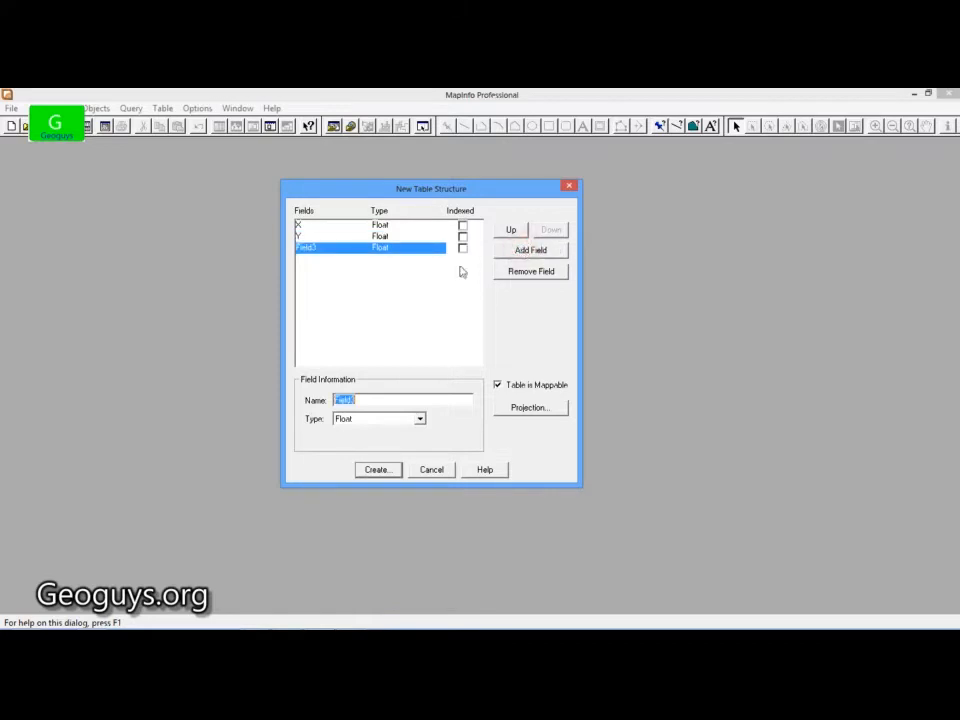
text(Z)
Add a fourth field named Lithologie and set its type to Character, consulting the LITHO column of the sample table in the PDF.
click(531, 250)
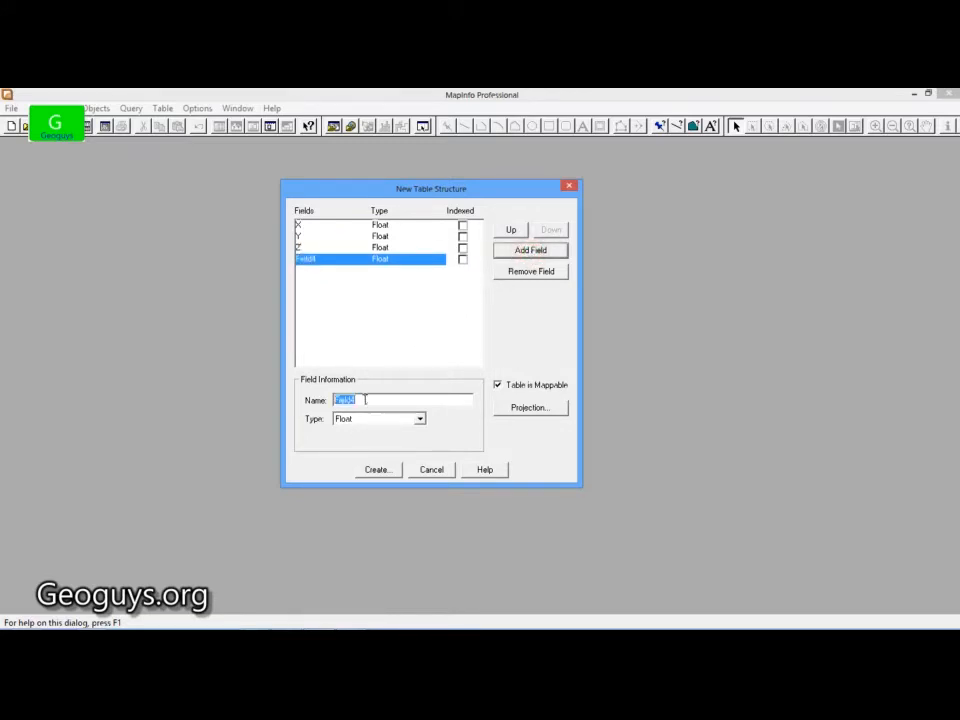
key(BackSpace)
text(Lithologie)
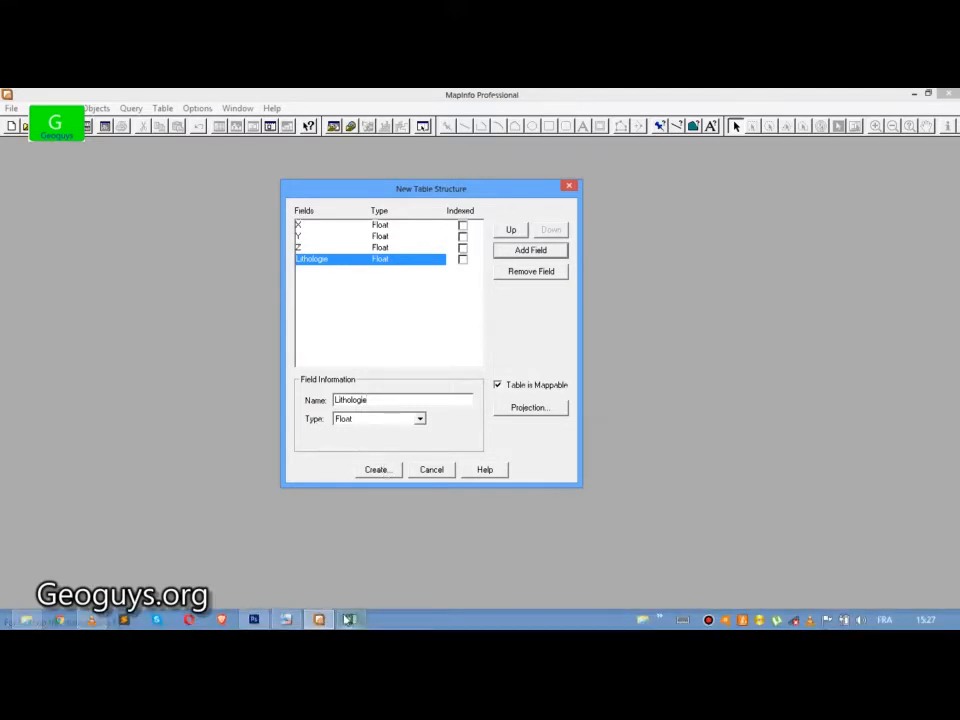
click(286, 619)
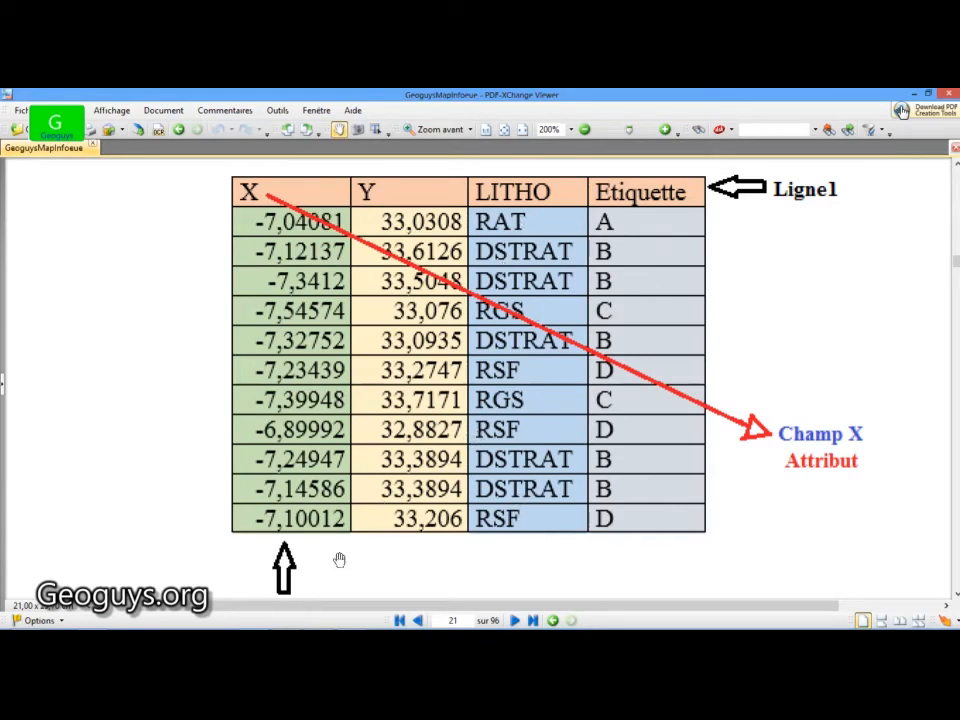
click(316, 621)
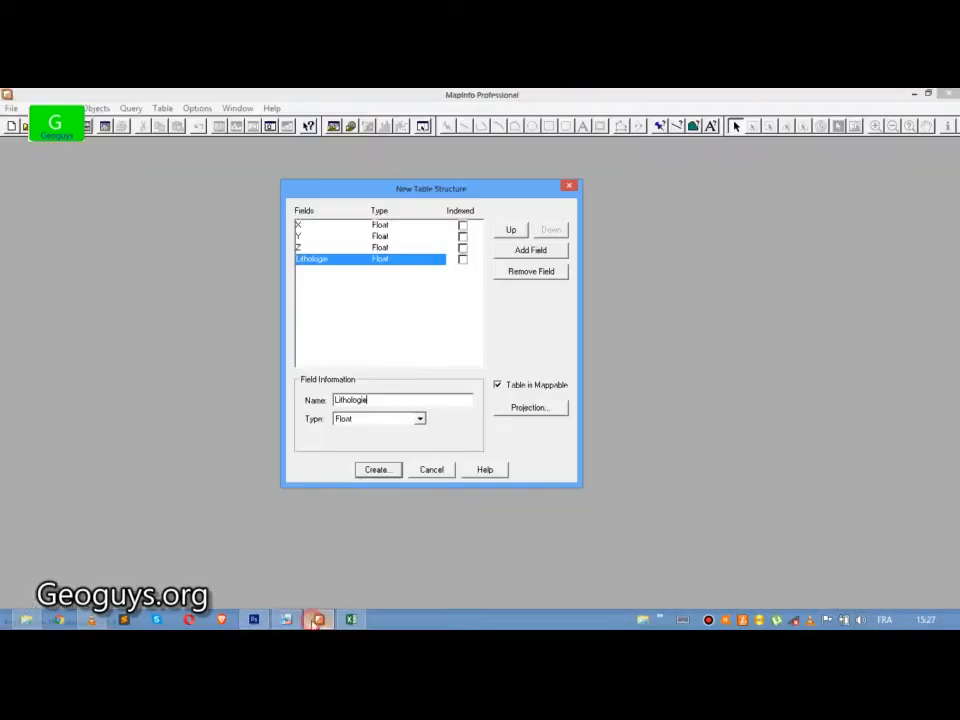
click(421, 419)
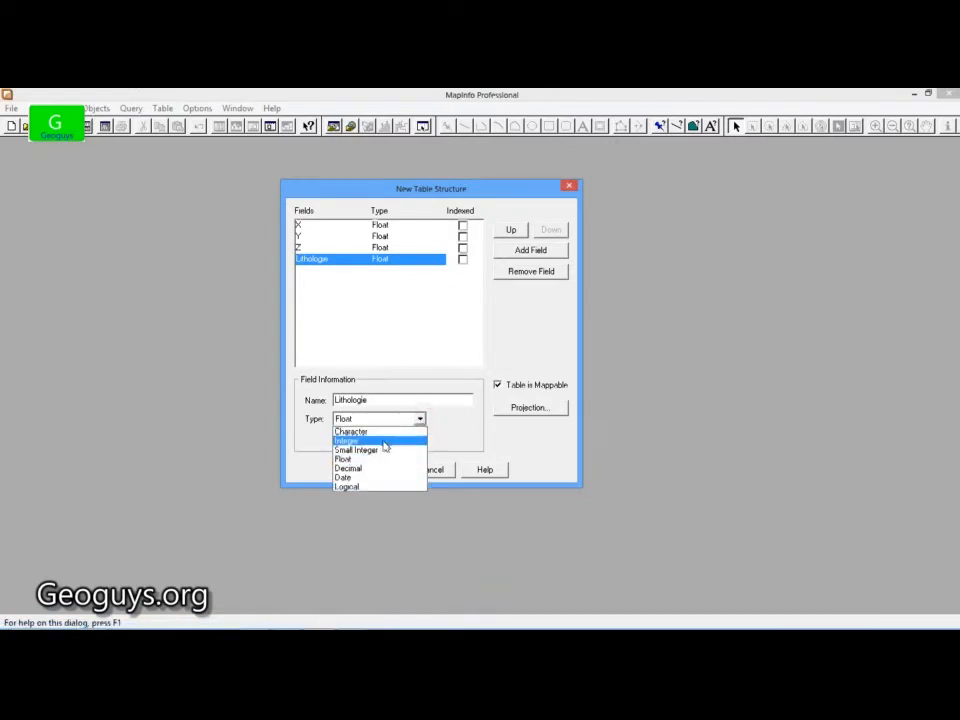
click(365, 428)
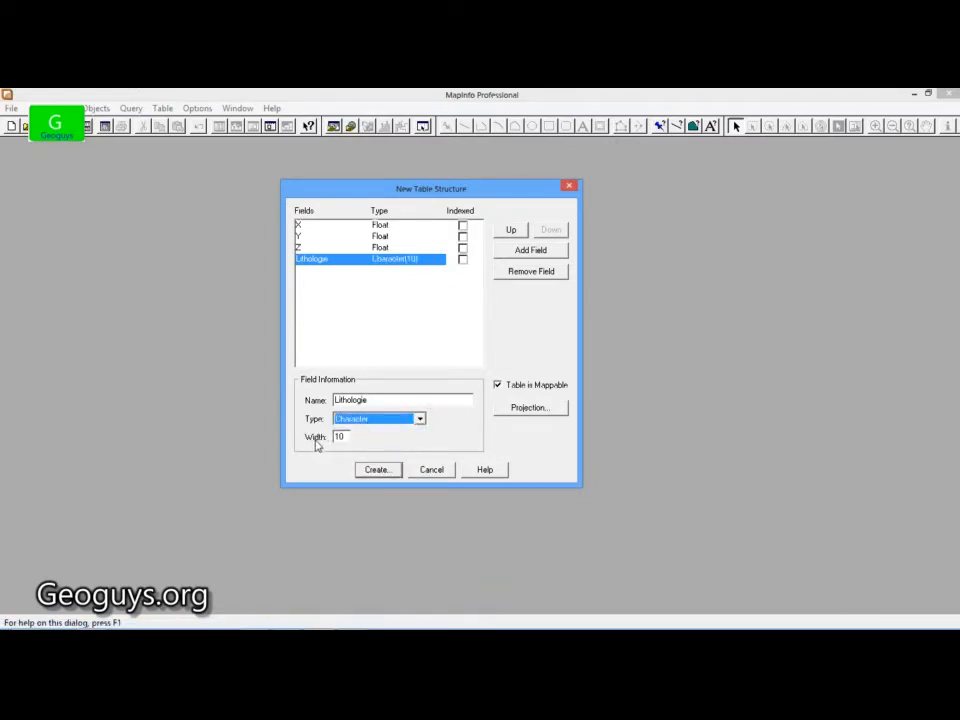
Set the Lithologie field's width to 15 and confirm the table structure for creation.
click(341, 438)
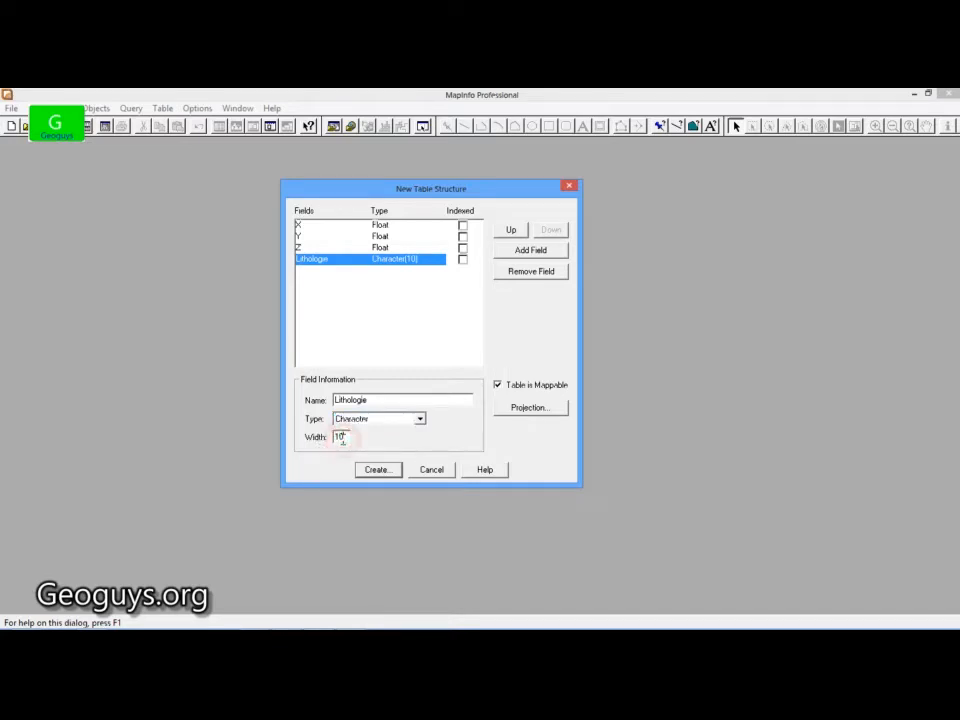
key(BackSpace)
key(BackSpace)
text(15)
click(377, 470)
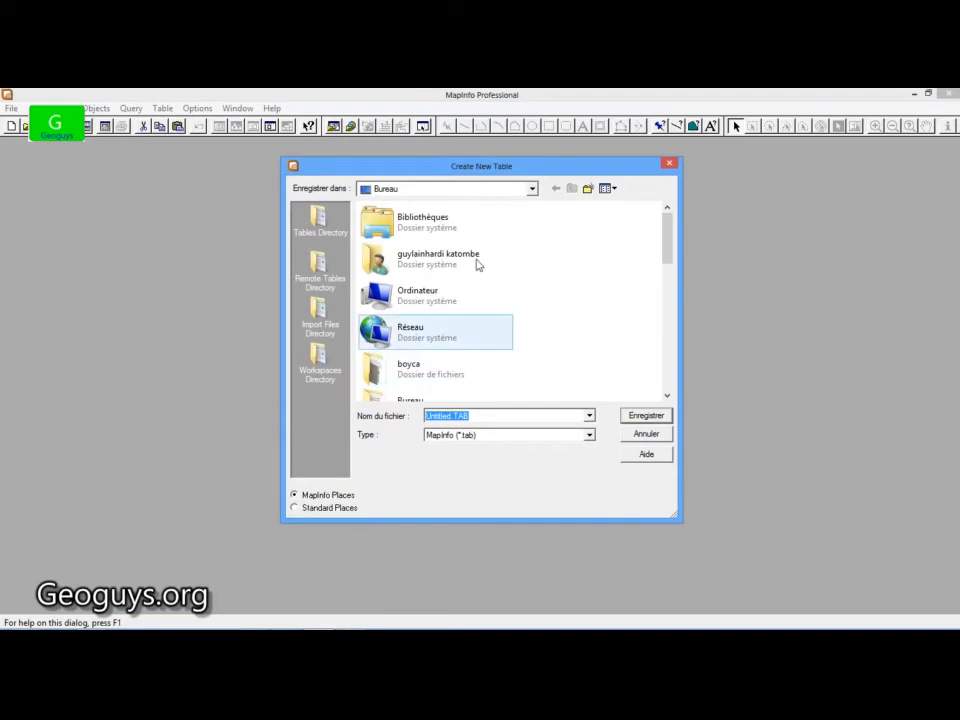
Switch the save locations to Standard Places, look through them, and choose Bureau as the destination for the new table.
drag(533, 167, 476, 167)
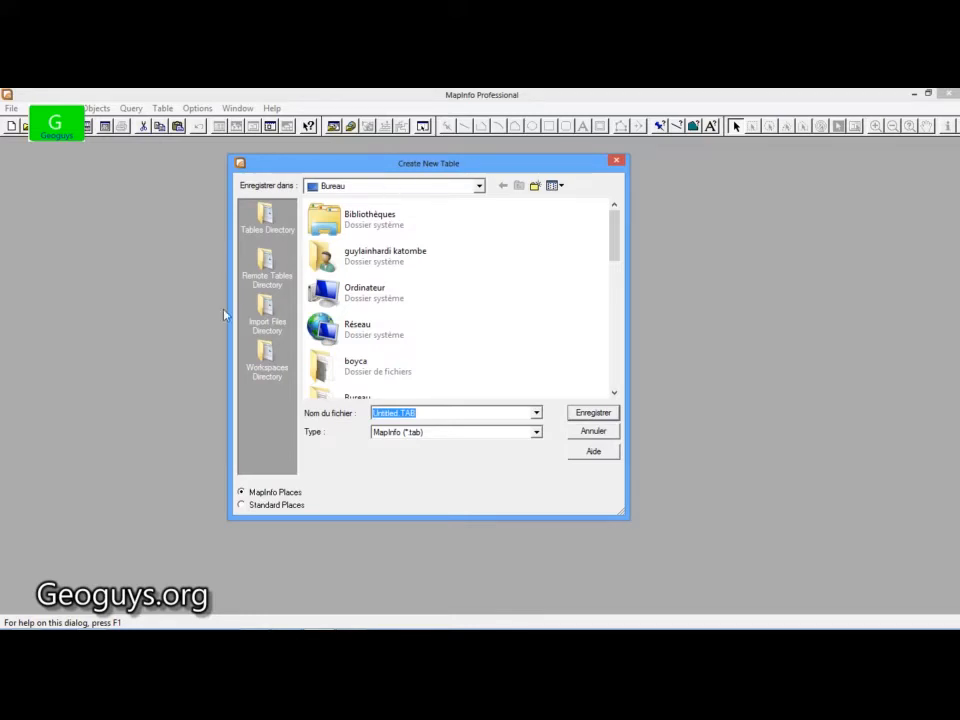
click(241, 505)
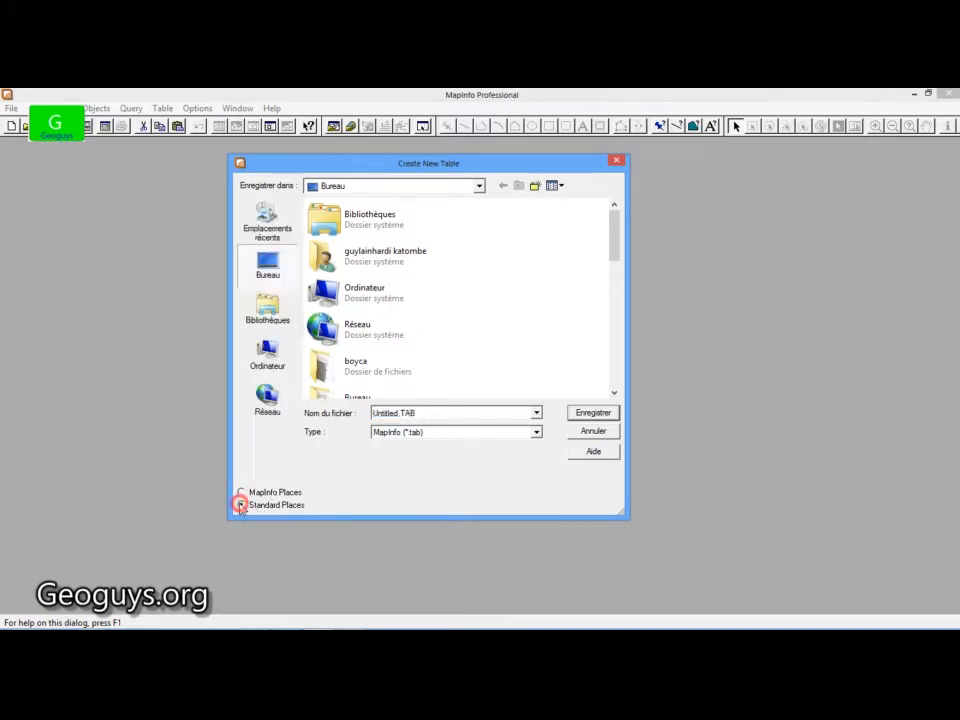
click(268, 230)
click(267, 264)
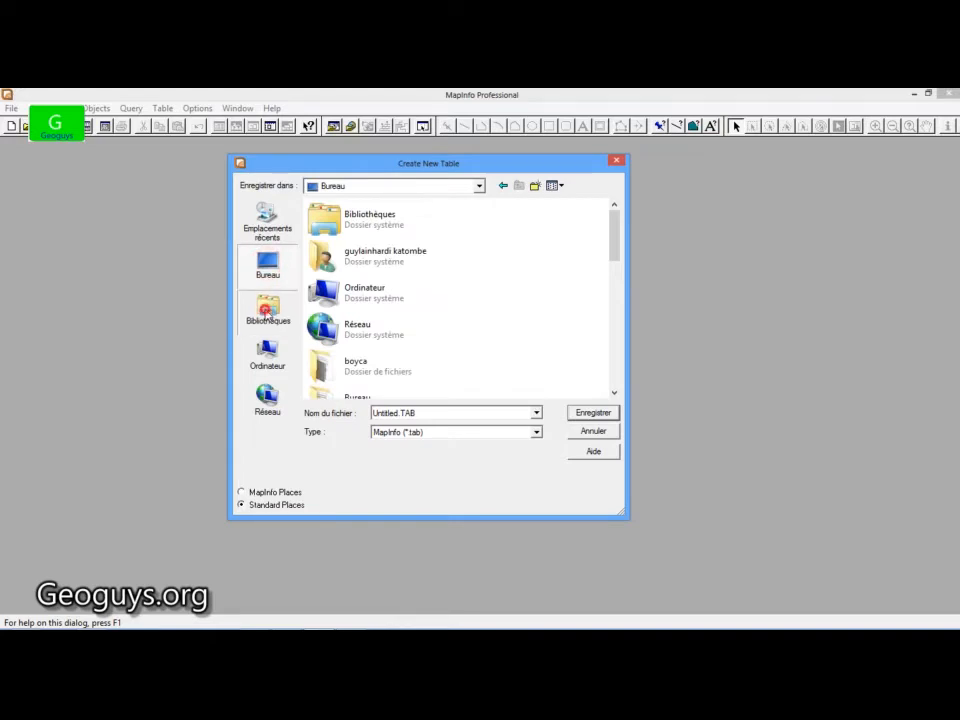
click(267, 310)
click(267, 360)
click(267, 405)
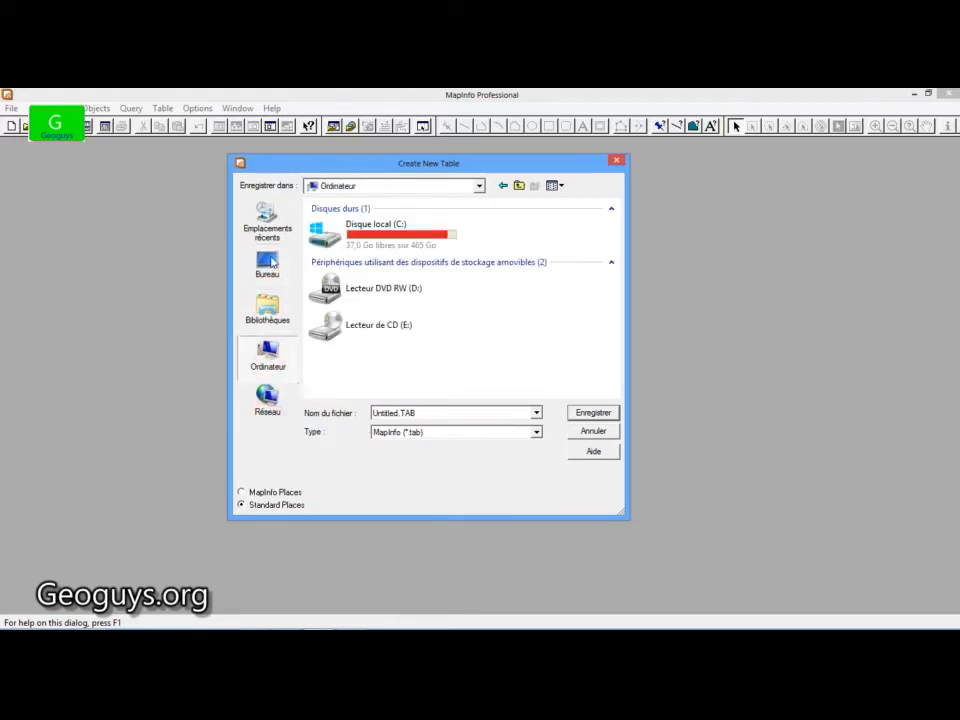
click(267, 362)
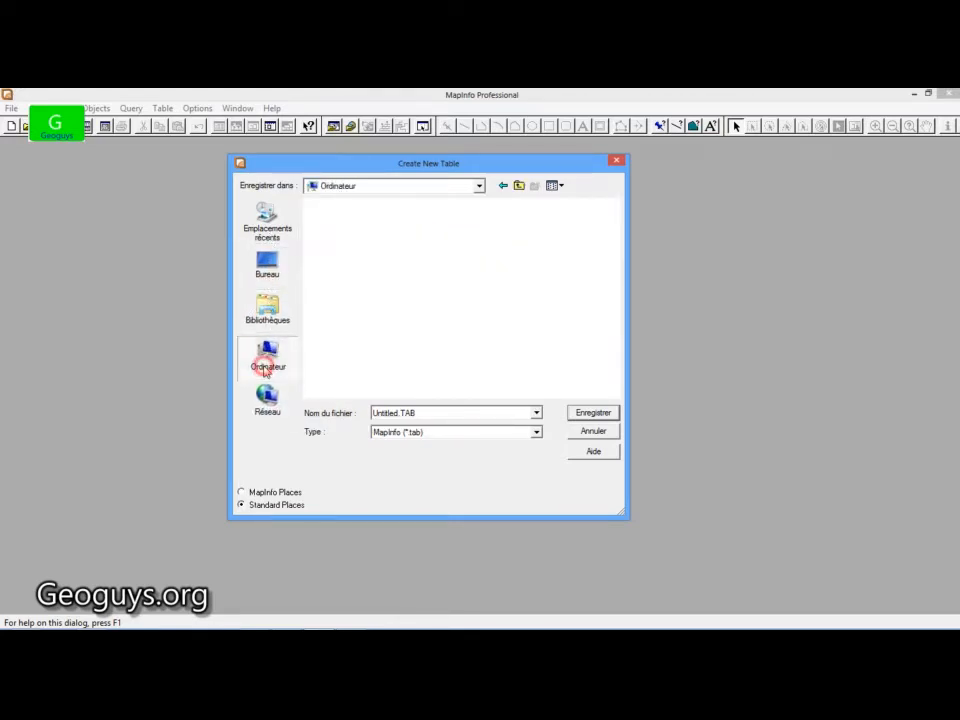
click(268, 308)
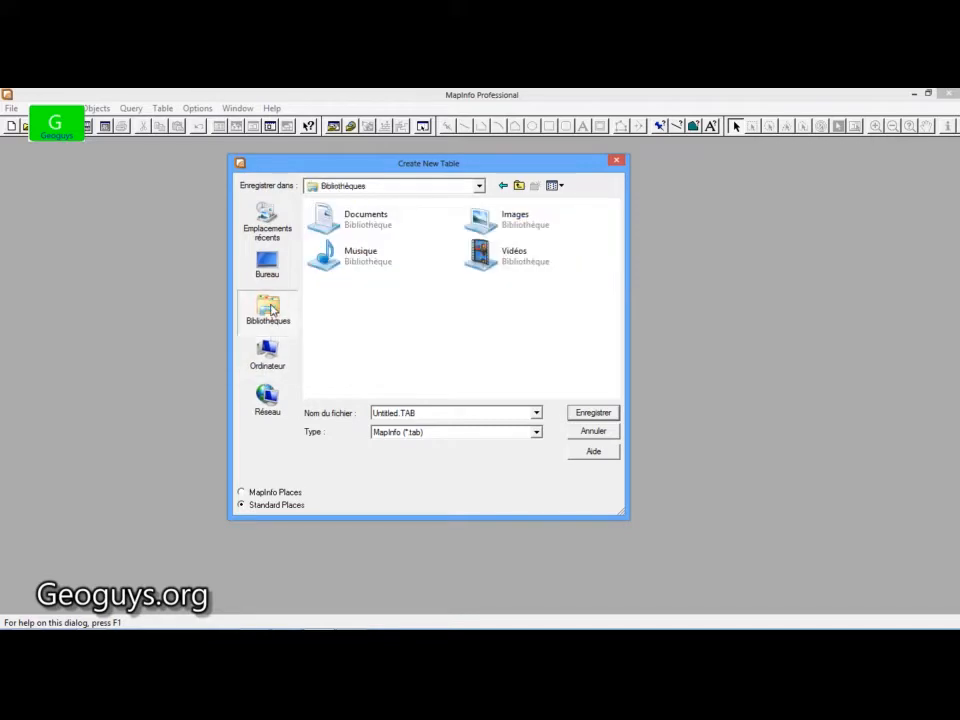
click(272, 262)
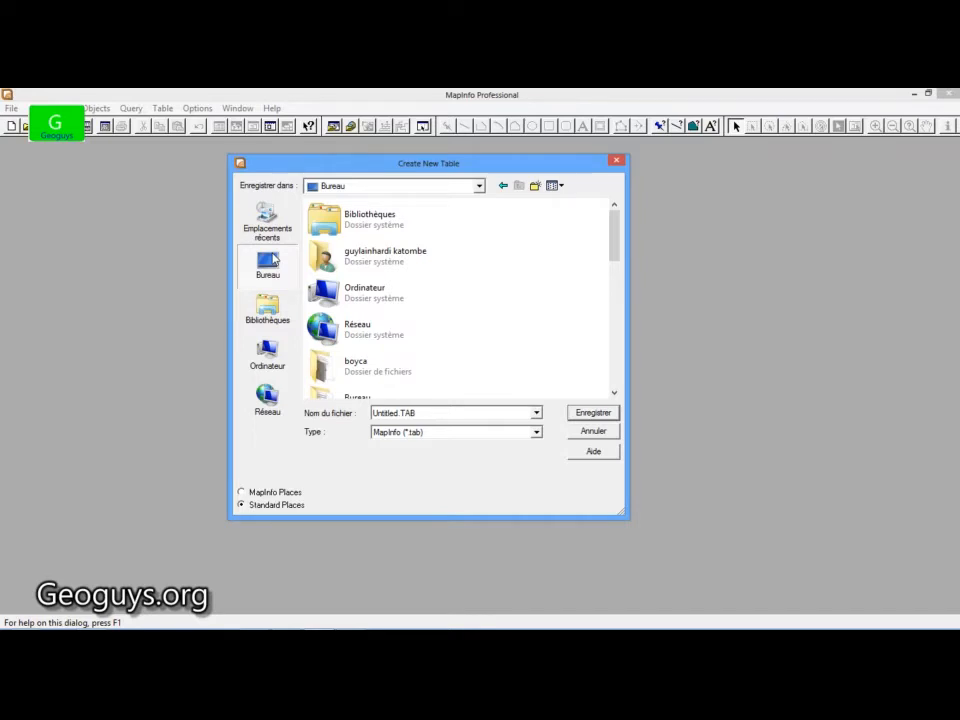
Name the new table table_geoguys and save it in Bureau as a MapInfo (*.tab) file.
double_click(421, 412)
key(BackSpace)
text(t)
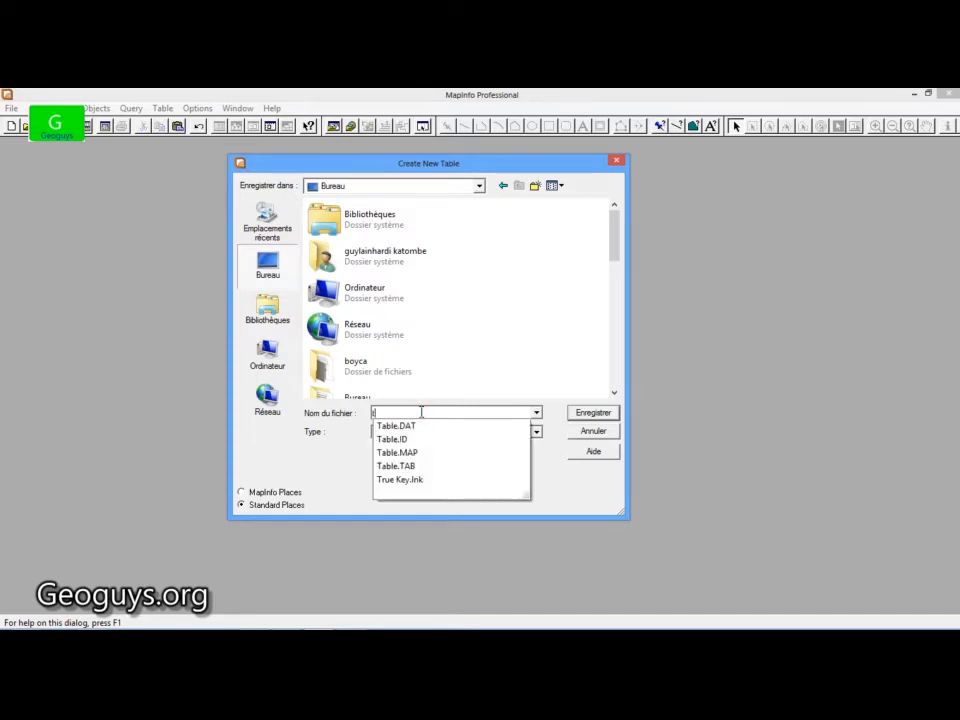
text(able)
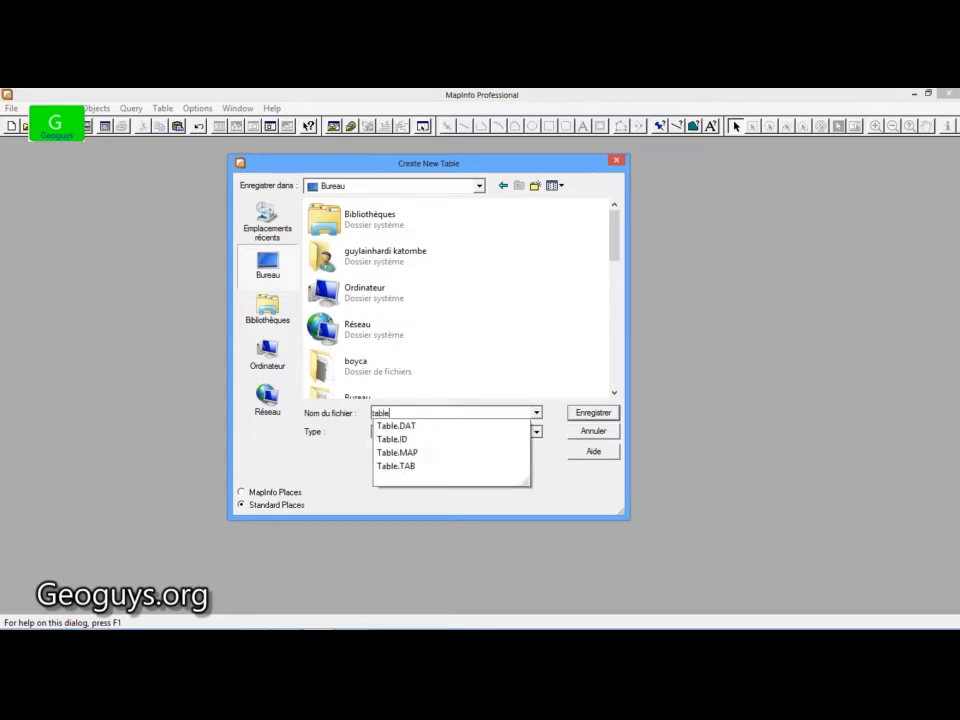
text(_geoguys)
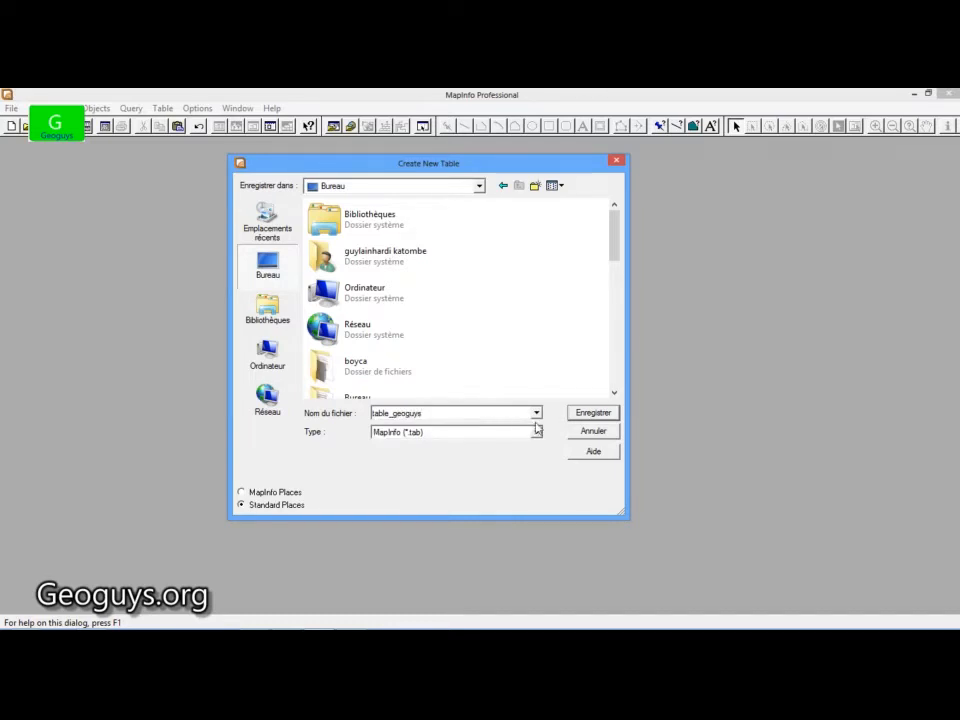
click(607, 417)
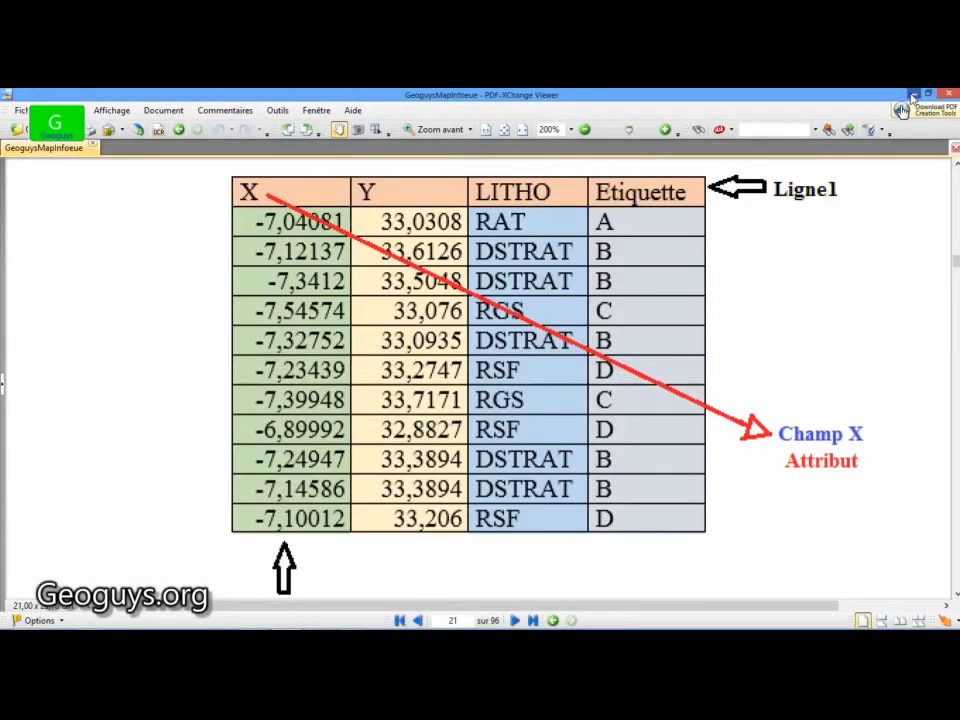
Check the desktop for the saved table_geoguys files, and return to MapInfo.
click(912, 97)
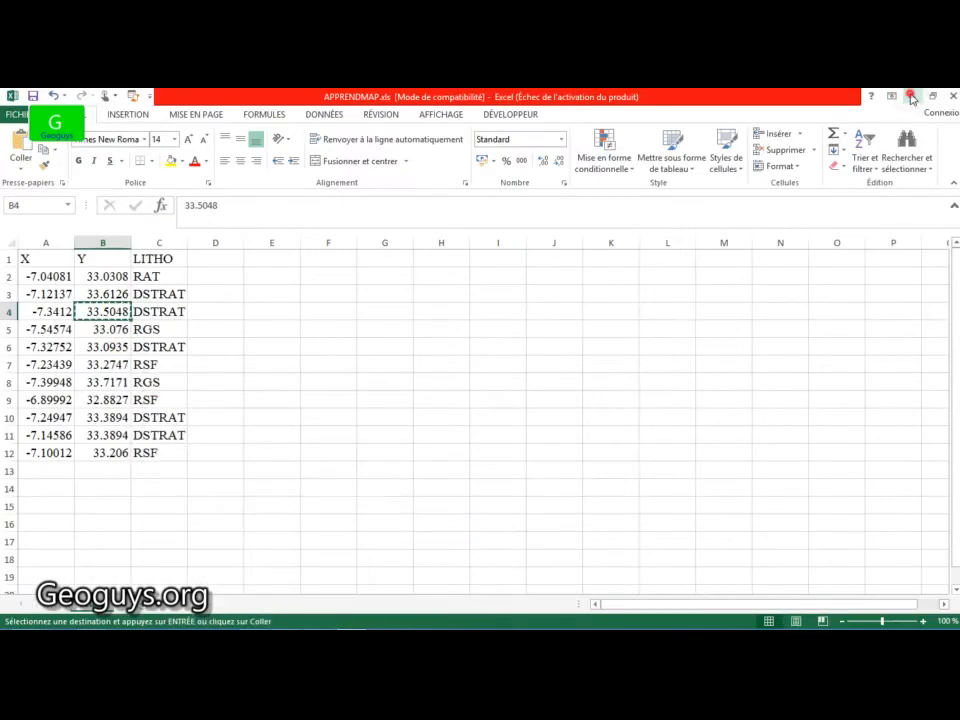
click(911, 97)
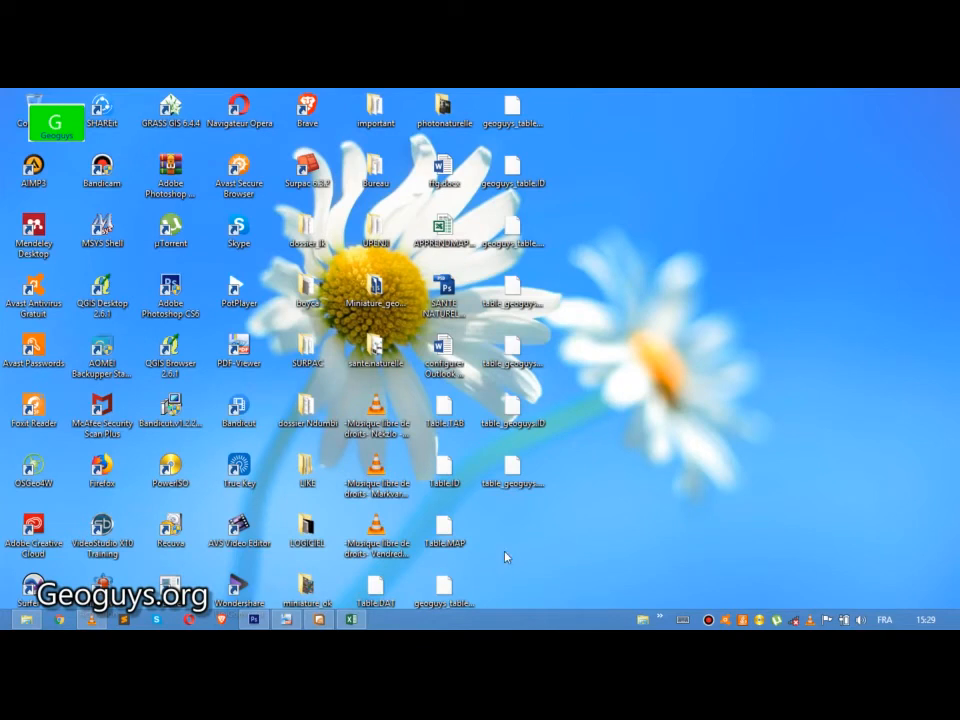
click(524, 486)
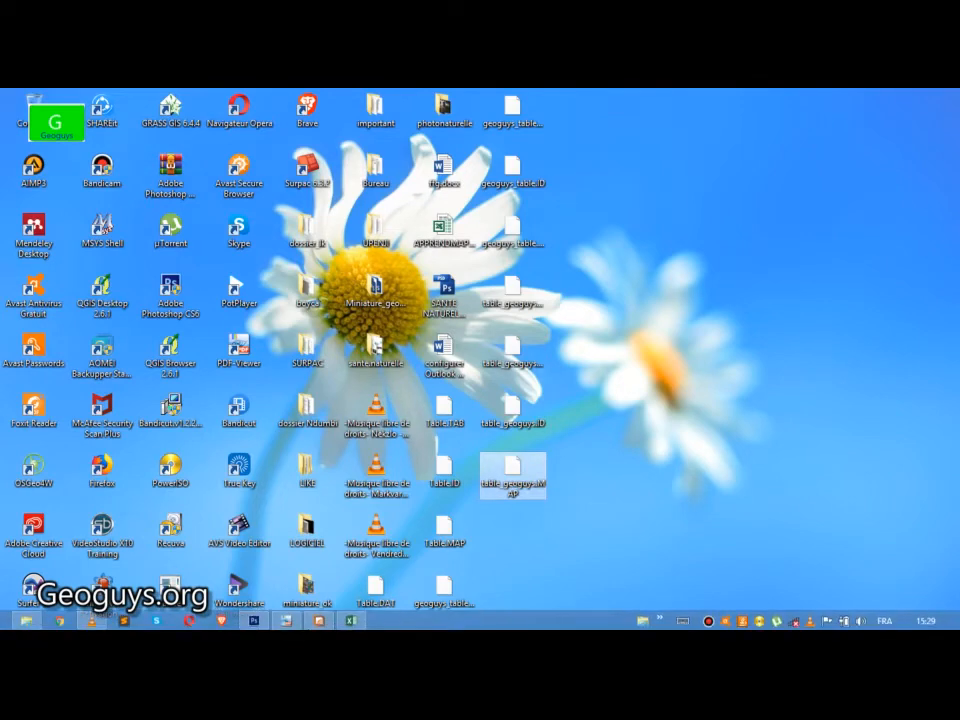
click(319, 621)
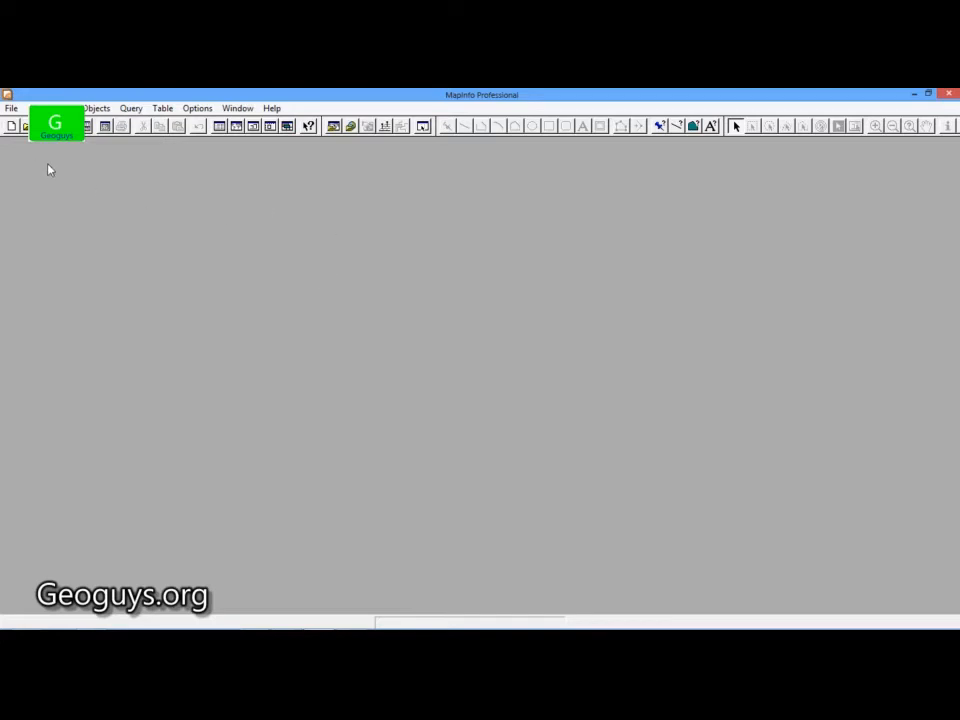
Open table_geoguys.TAB from Bureau, using Standard Places and the Automatic preferred view.
click(10, 108)
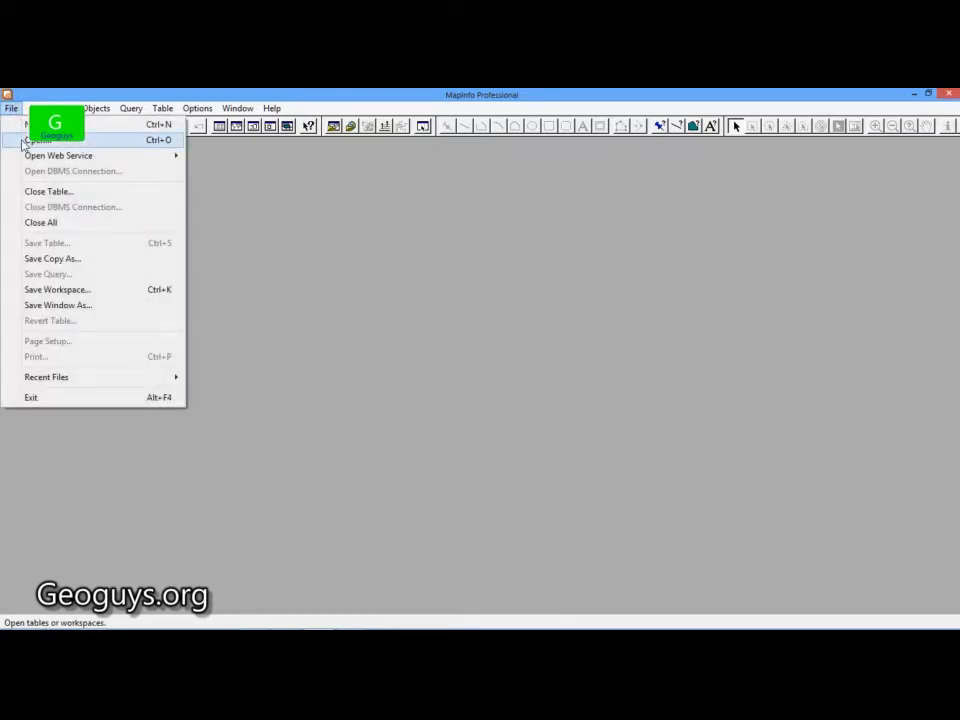
click(285, 197)
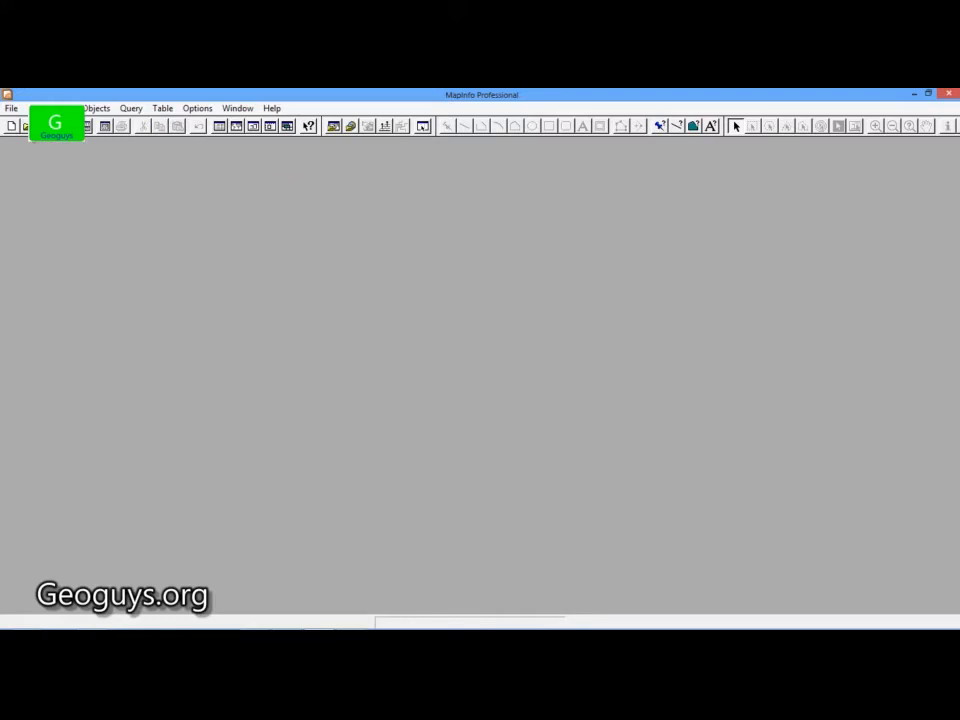
click(25, 127)
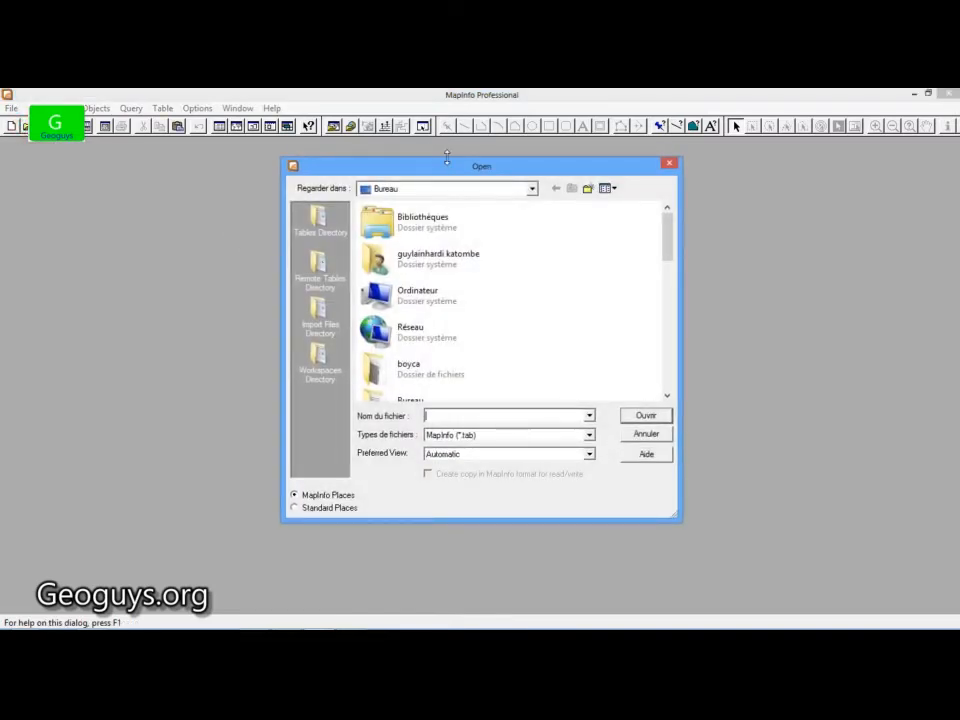
drag(448, 167, 456, 150)
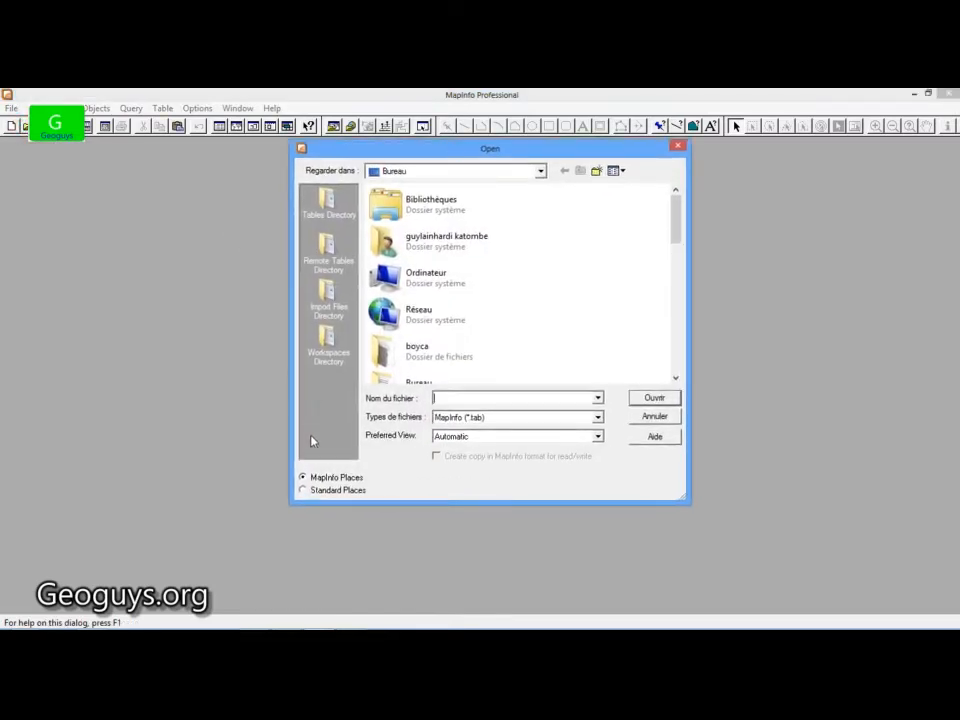
click(303, 490)
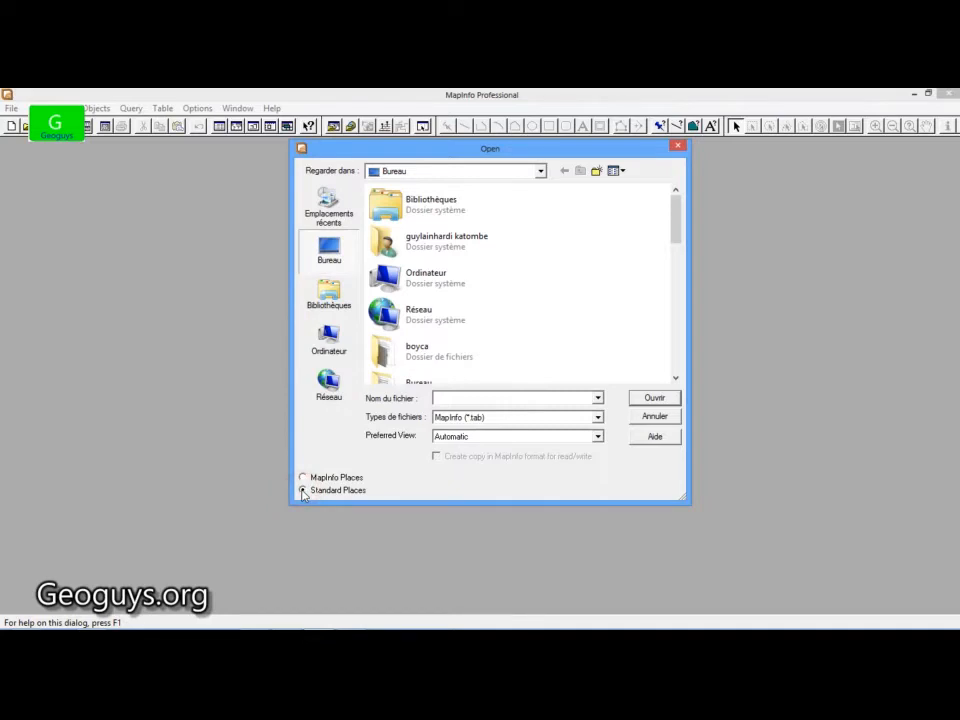
click(330, 255)
drag(673, 225, 675, 368)
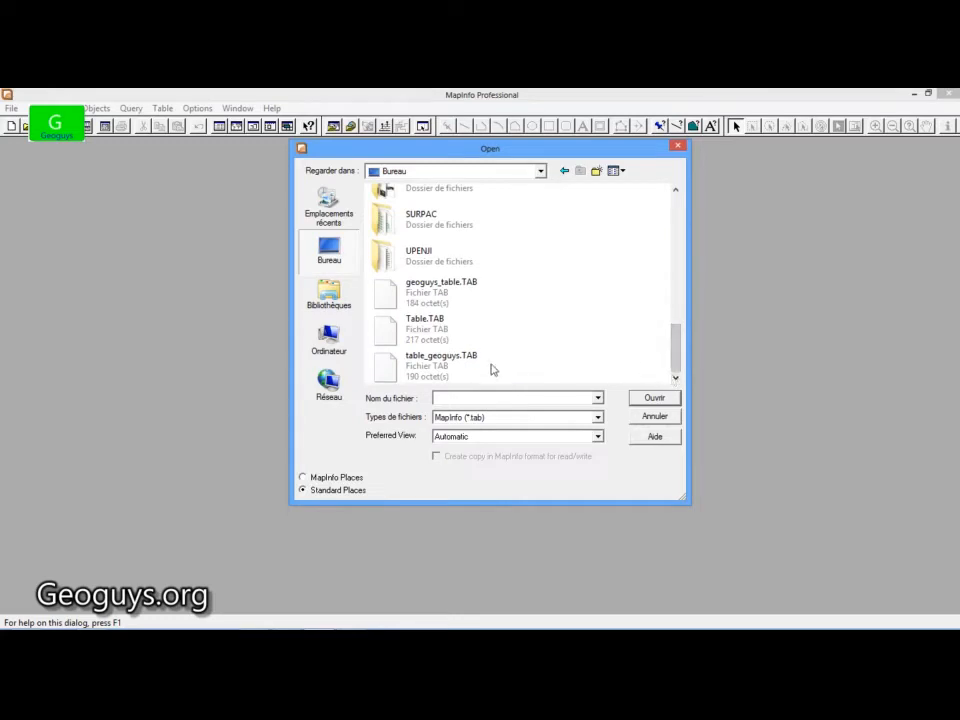
click(425, 362)
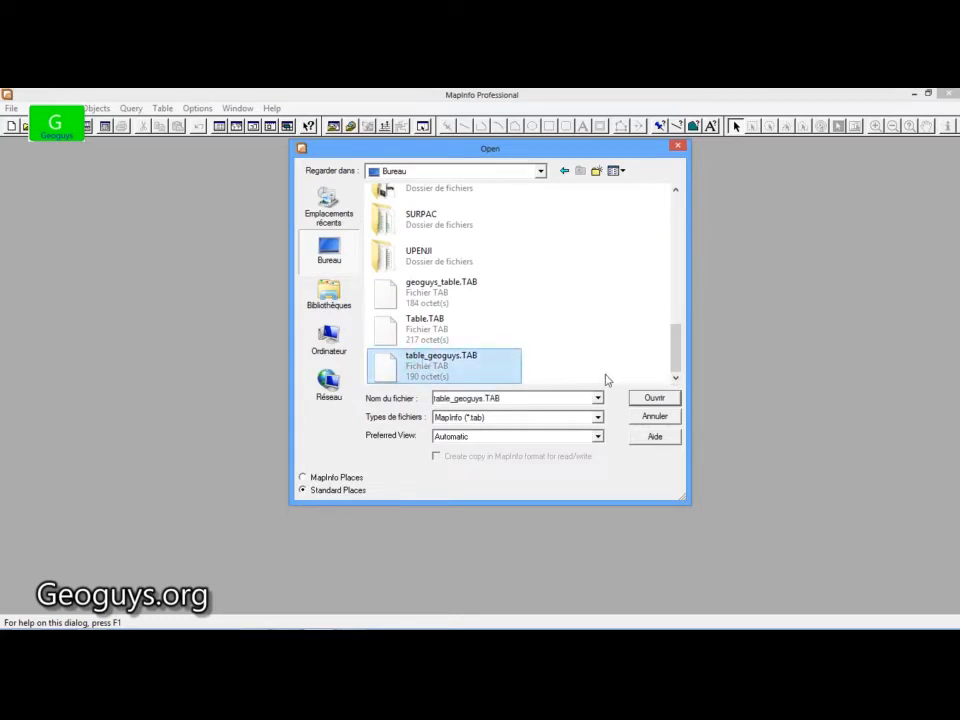
click(647, 399)
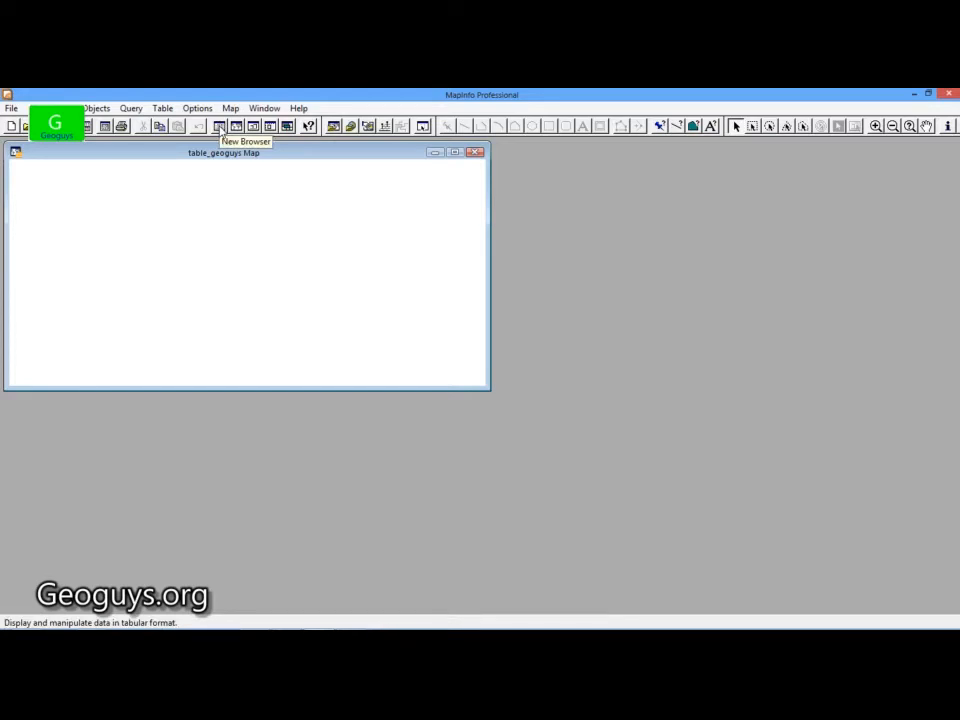
Display table_geoguys in a new Browser window and check its Z and Lithologie columns.
click(266, 108)
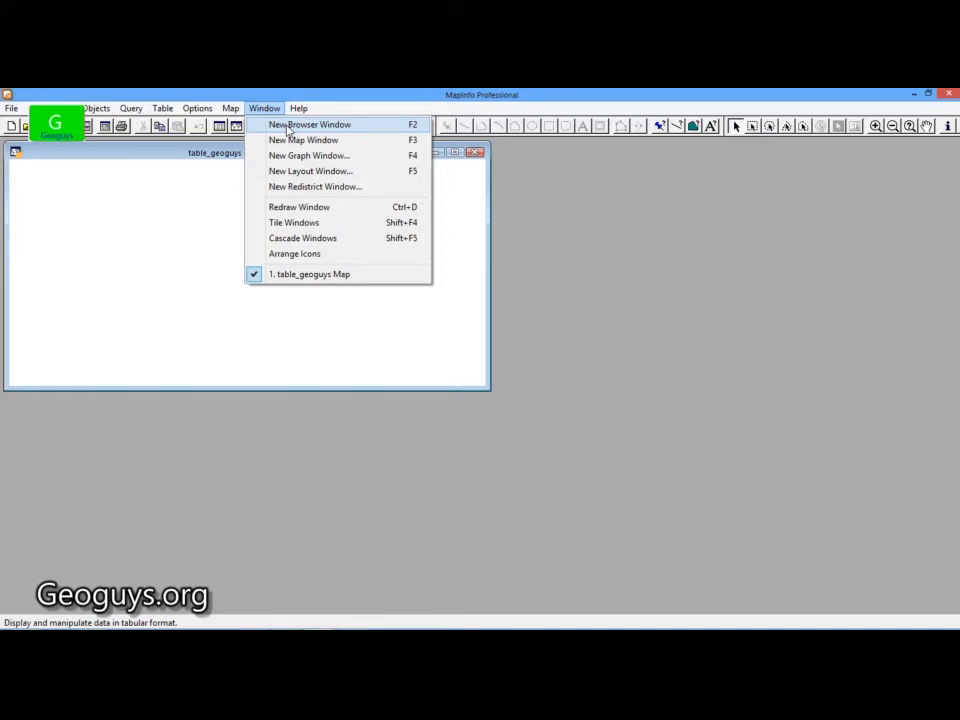
click(219, 128)
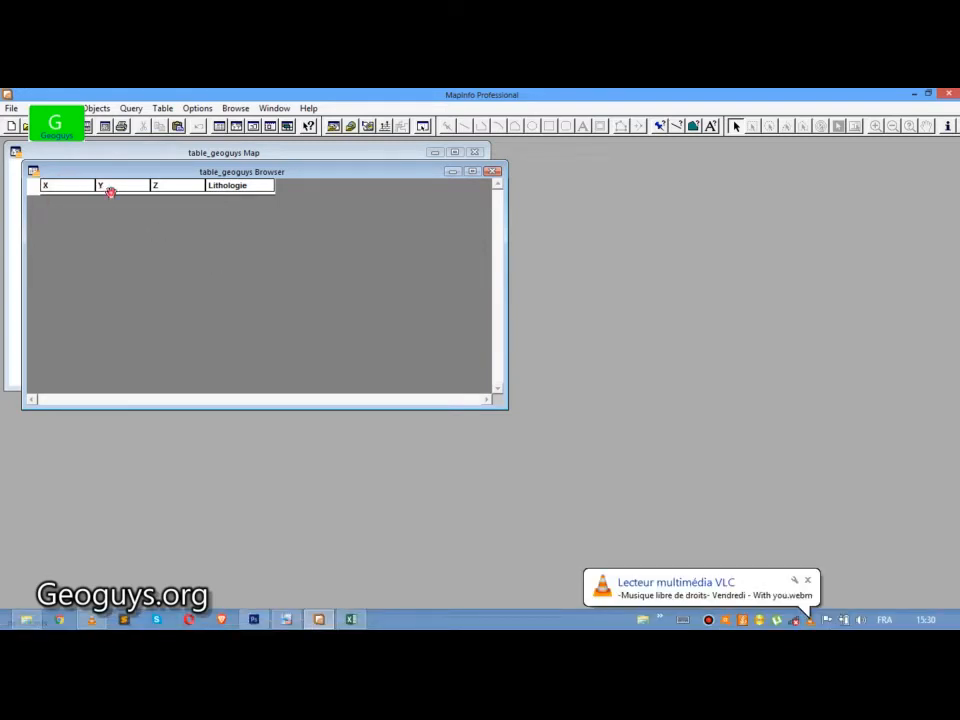
click(160, 187)
click(220, 186)
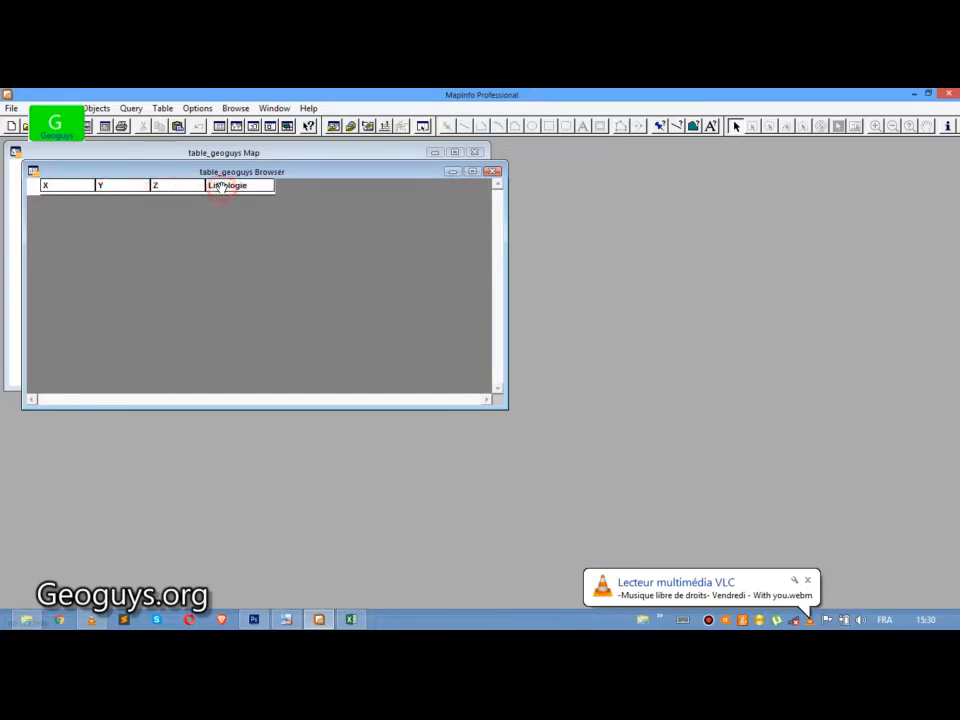
Add two new rows to the table_geoguys Browser.
right_click(30, 189)
click(47, 196)
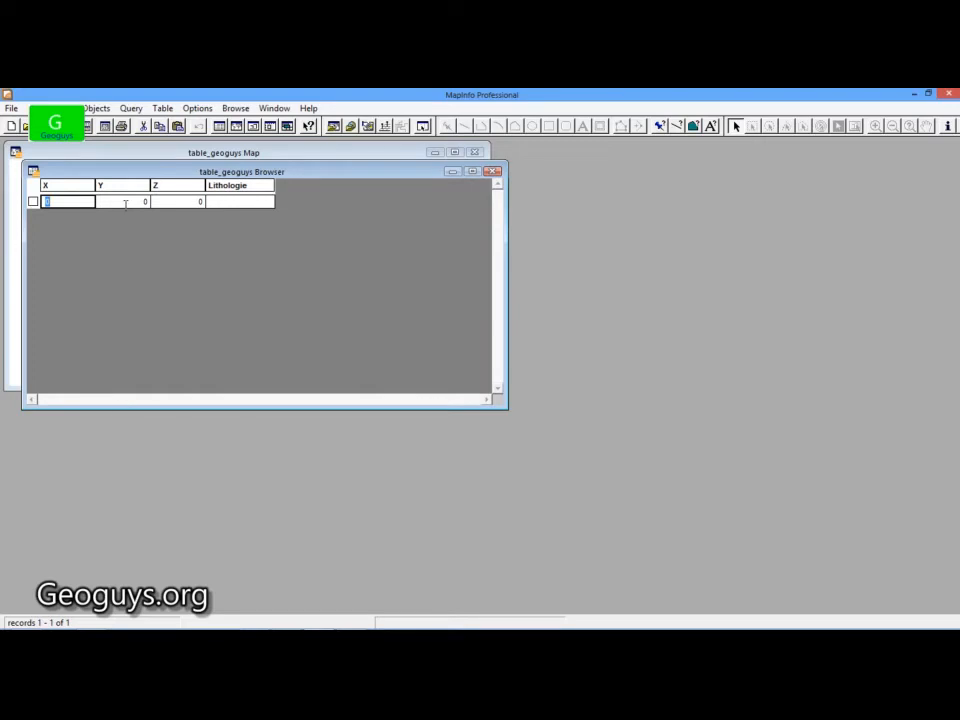
right_click(32, 187)
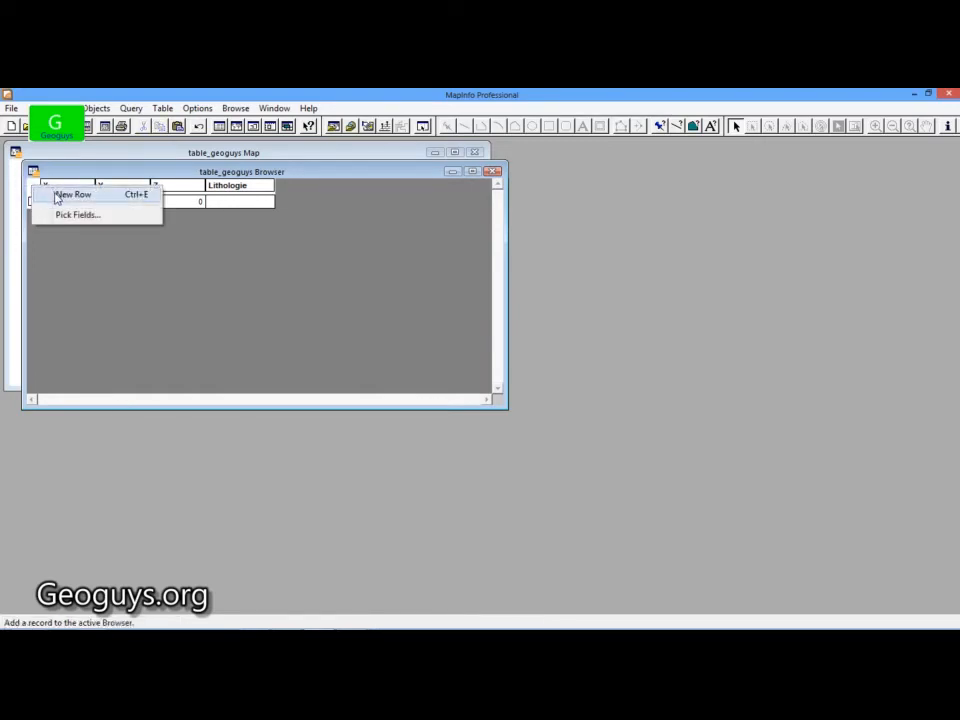
click(57, 196)
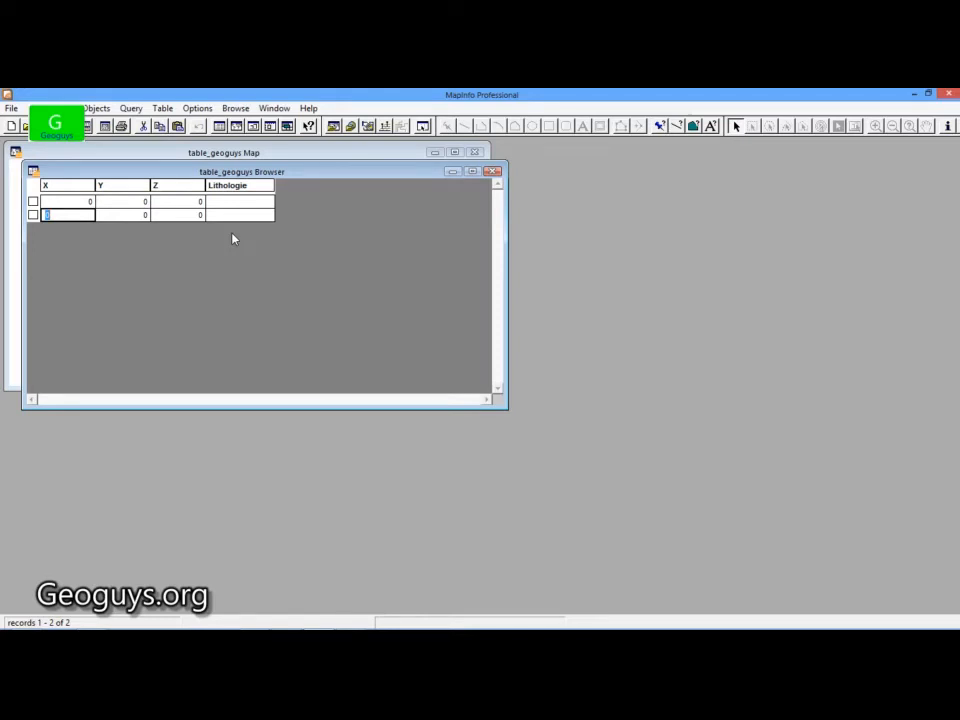
Copy the X value -7.04081 from APPRENDMAP.xls in Excel into the X field of the first row in the MapInfo Browser.
click(79, 201)
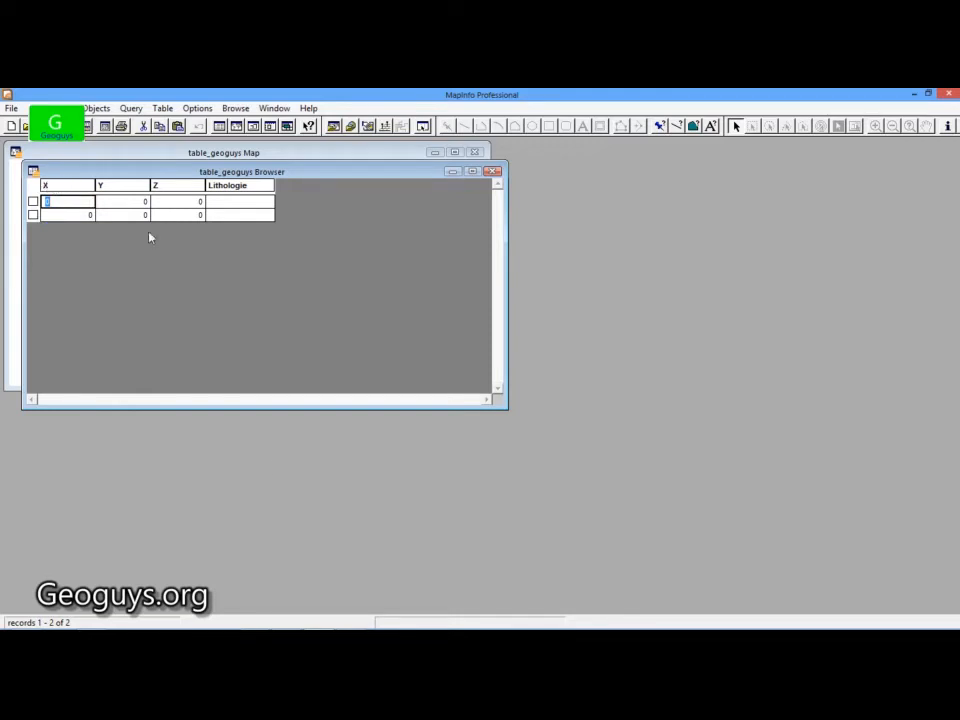
click(351, 621)
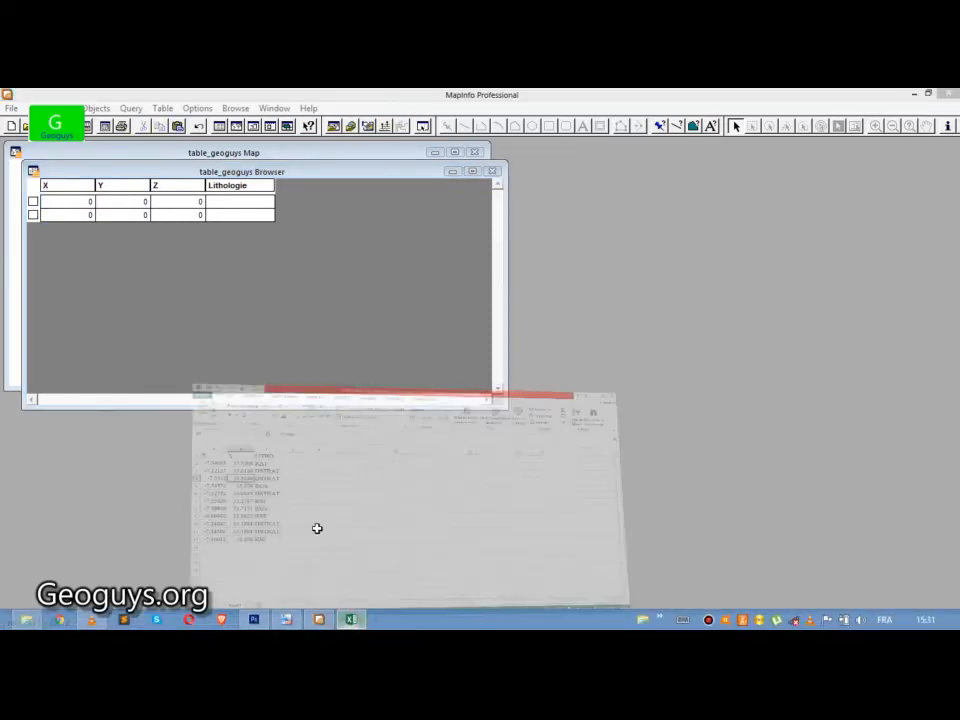
click(63, 277)
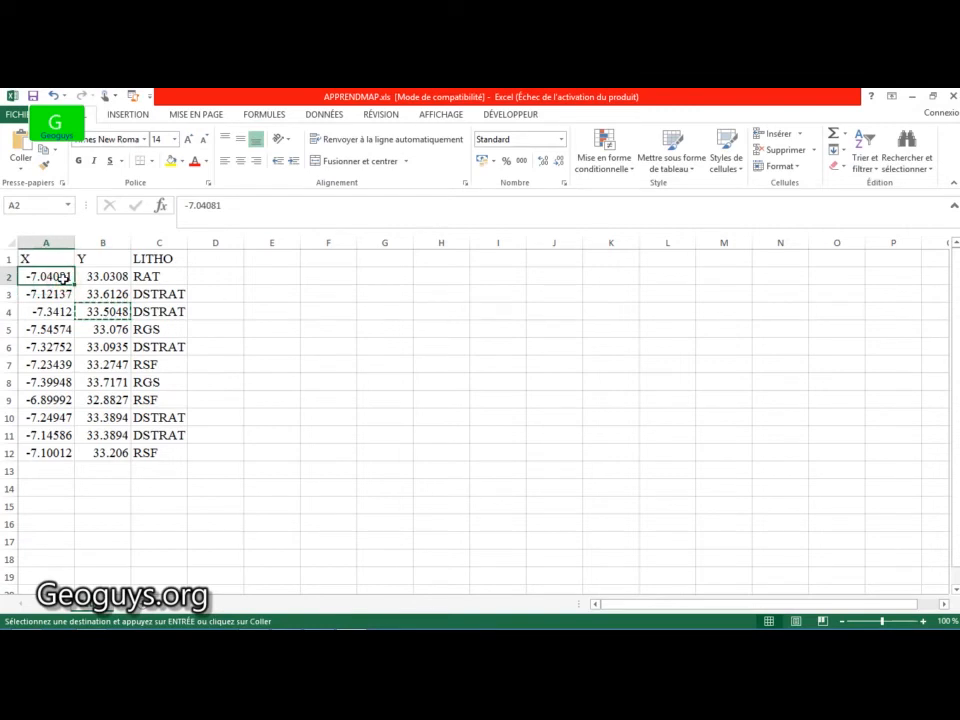
key(ctrl+c)
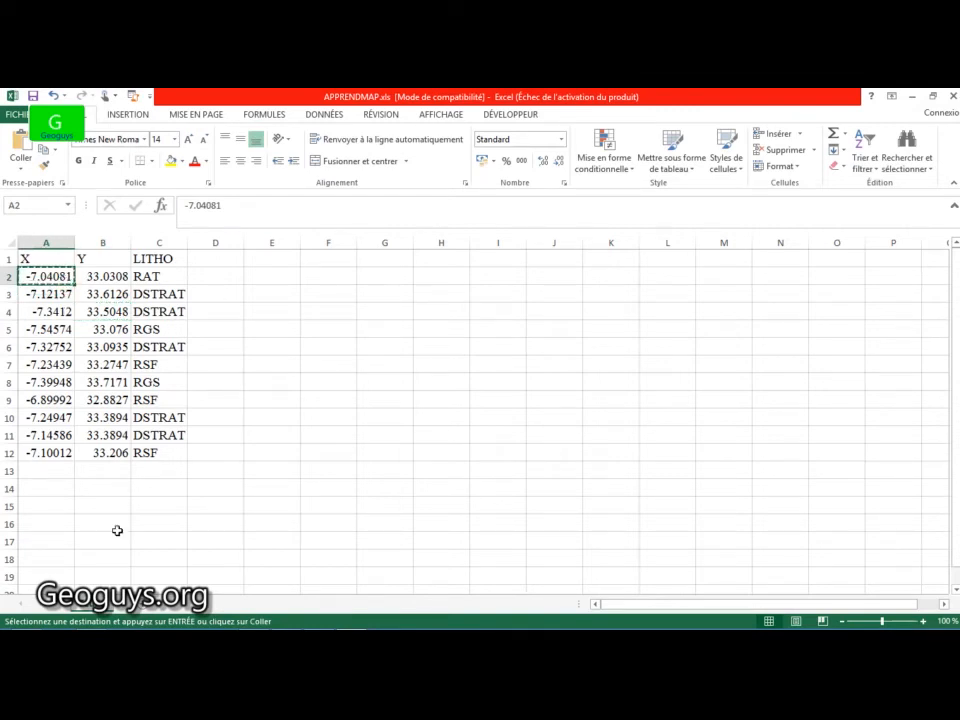
mouse_move(222, 621)
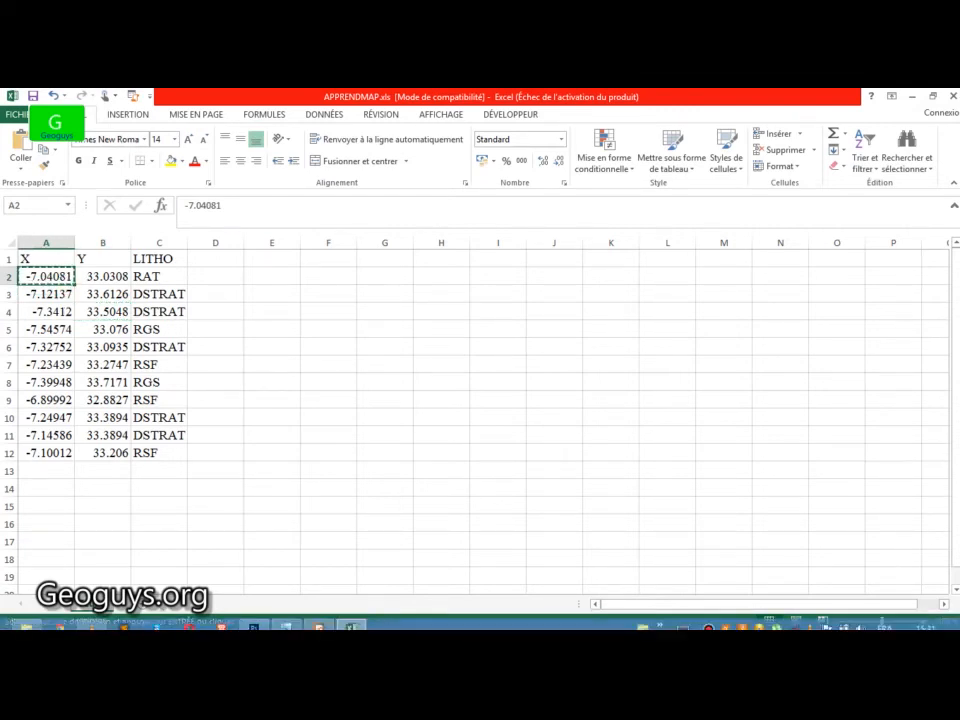
click(316, 621)
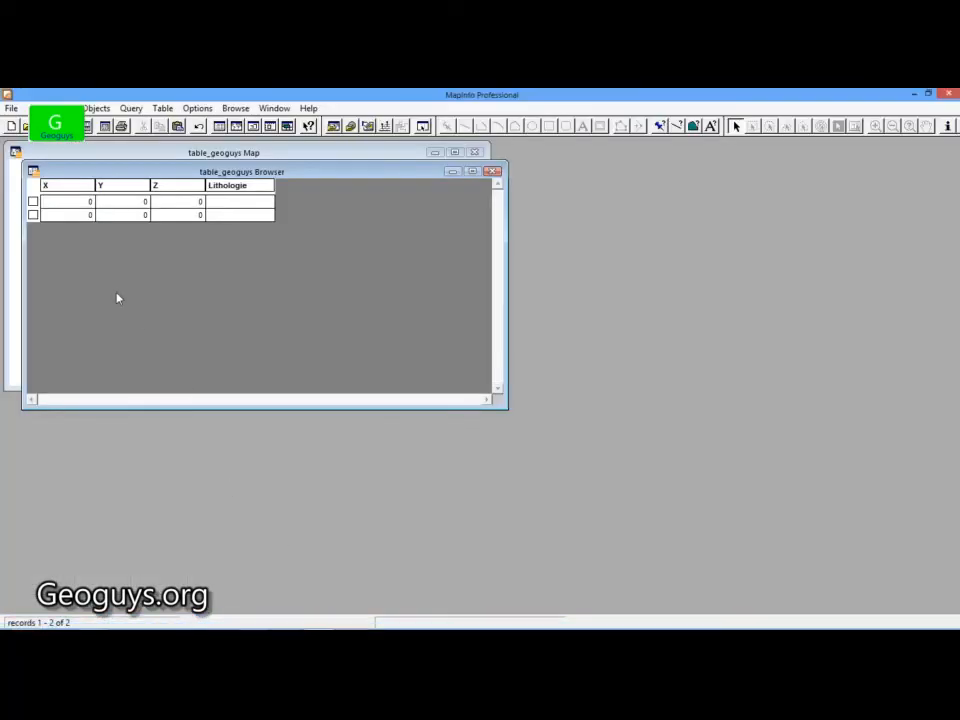
click(70, 202)
key(ctrl+v)
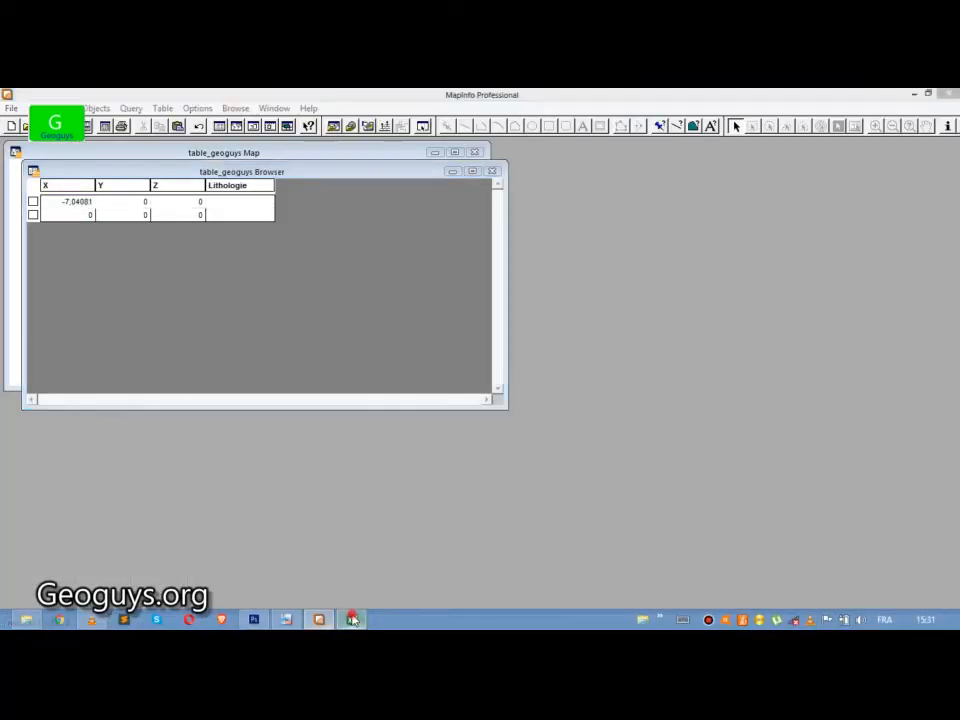
Copy the Y value 33.0308 from the Excel sheet into the Y field of the MapInfo table's first row.
click(350, 620)
click(111, 276)
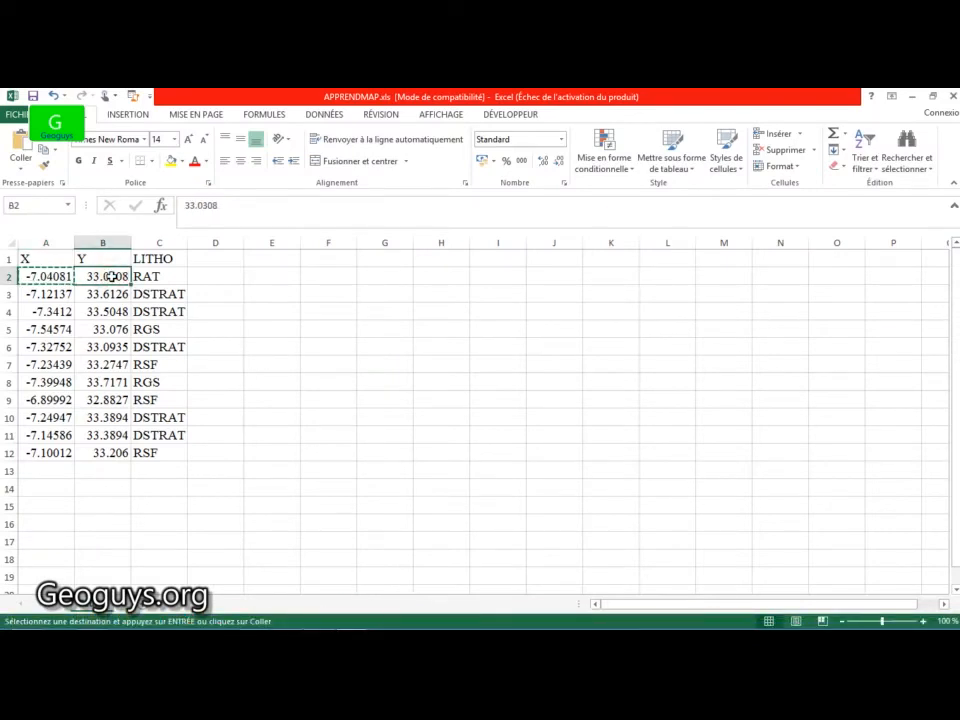
key(ctrl+c)
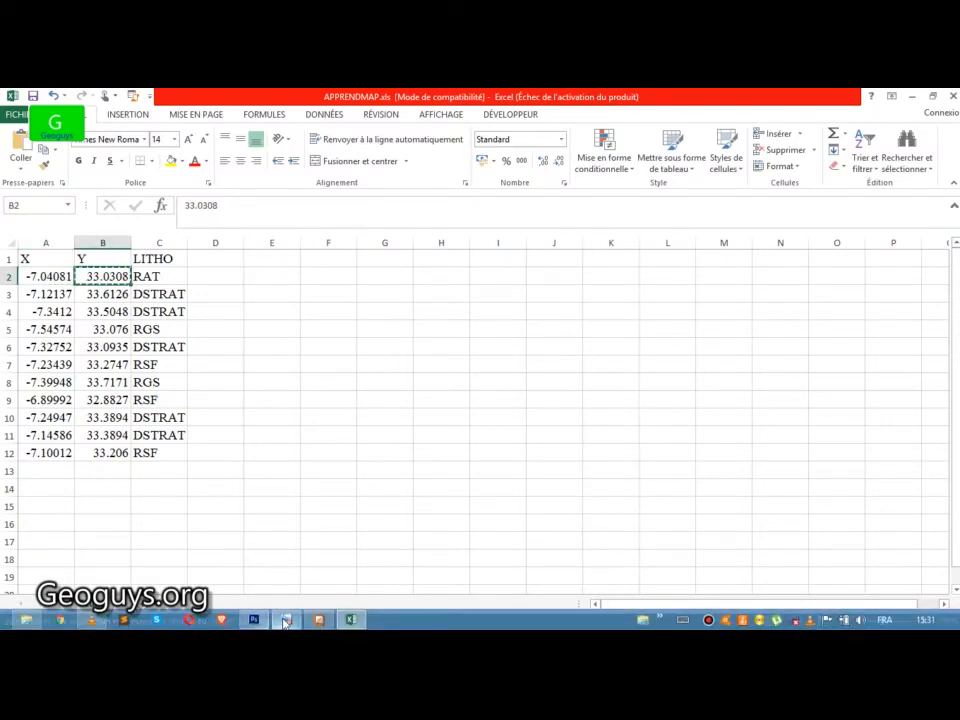
click(288, 620)
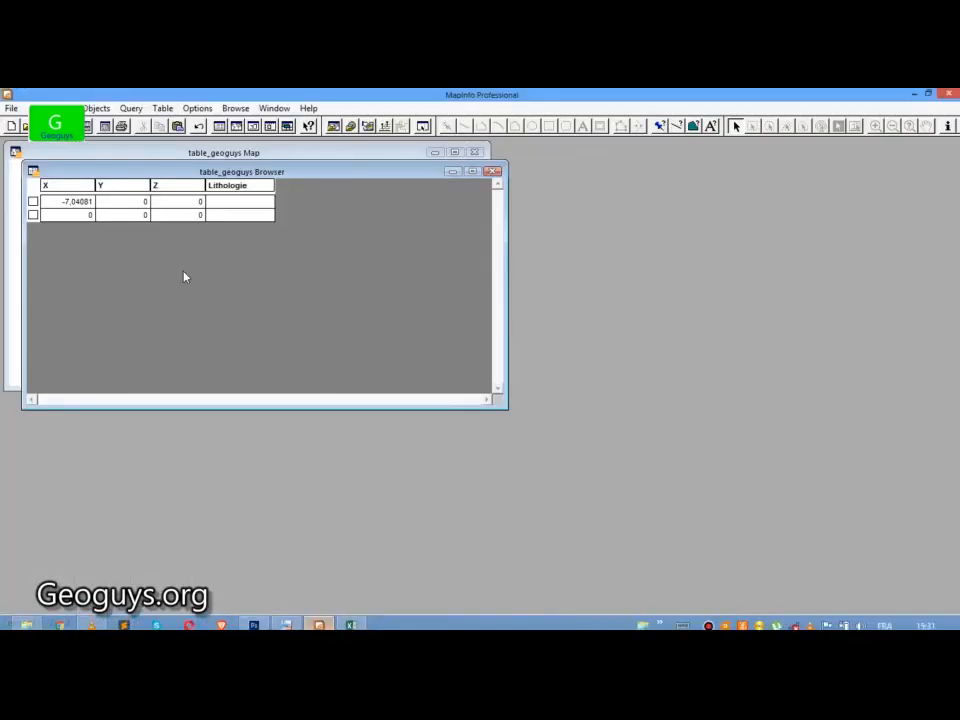
click(119, 202)
key(ctrl+v)
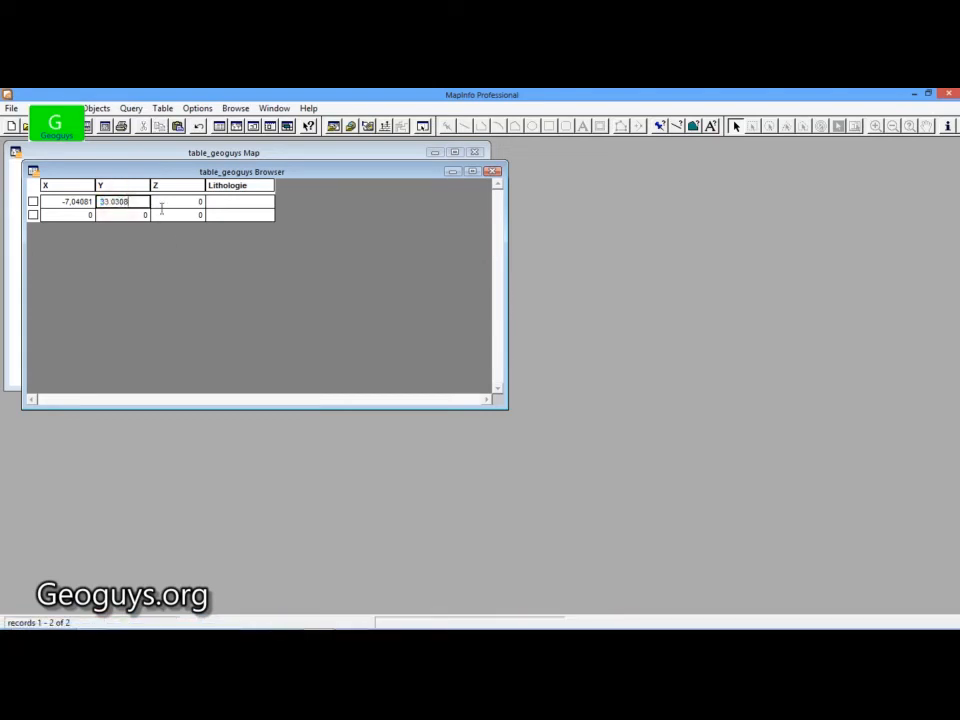
Copy the X value -7.12137 from the Excel sheet into the X field of the second row in the MapInfo Browser.
click(350, 622)
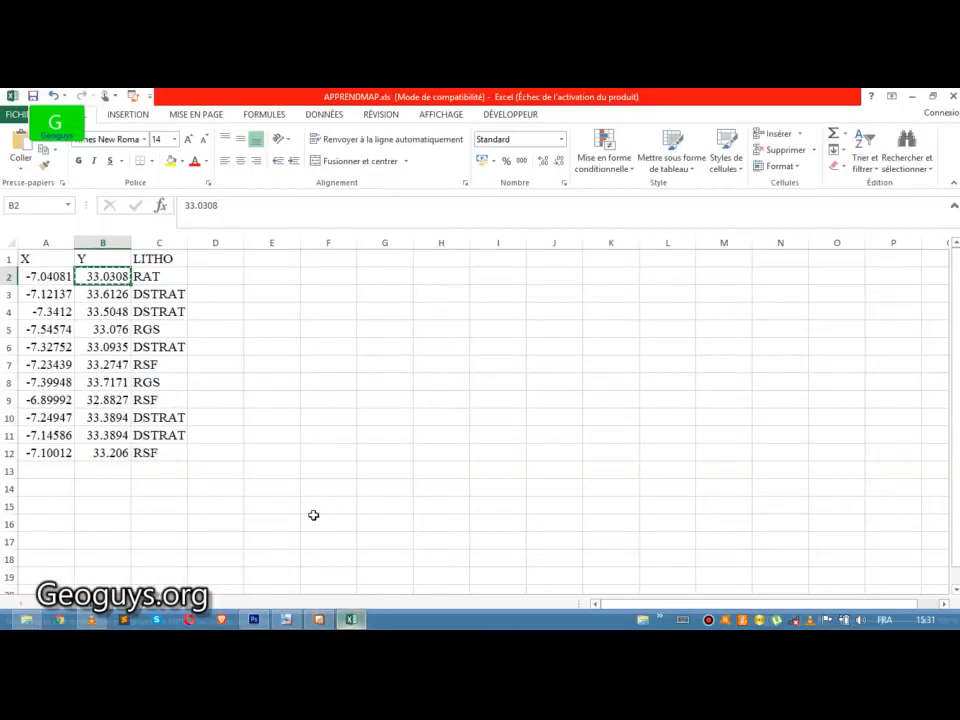
click(48, 294)
key(ctrl+c)
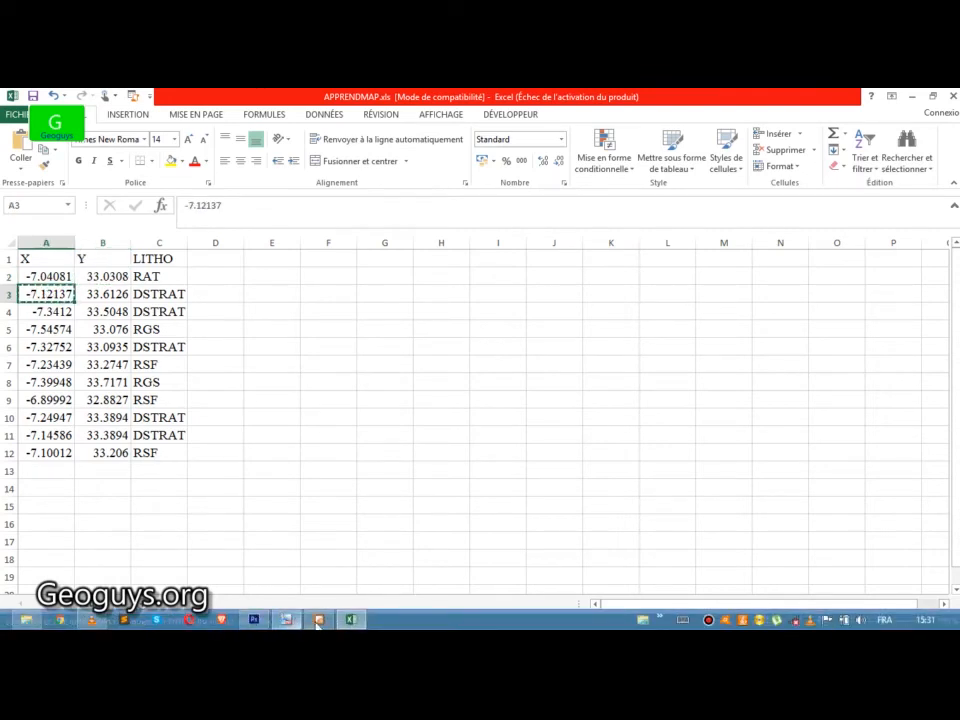
click(317, 622)
click(62, 215)
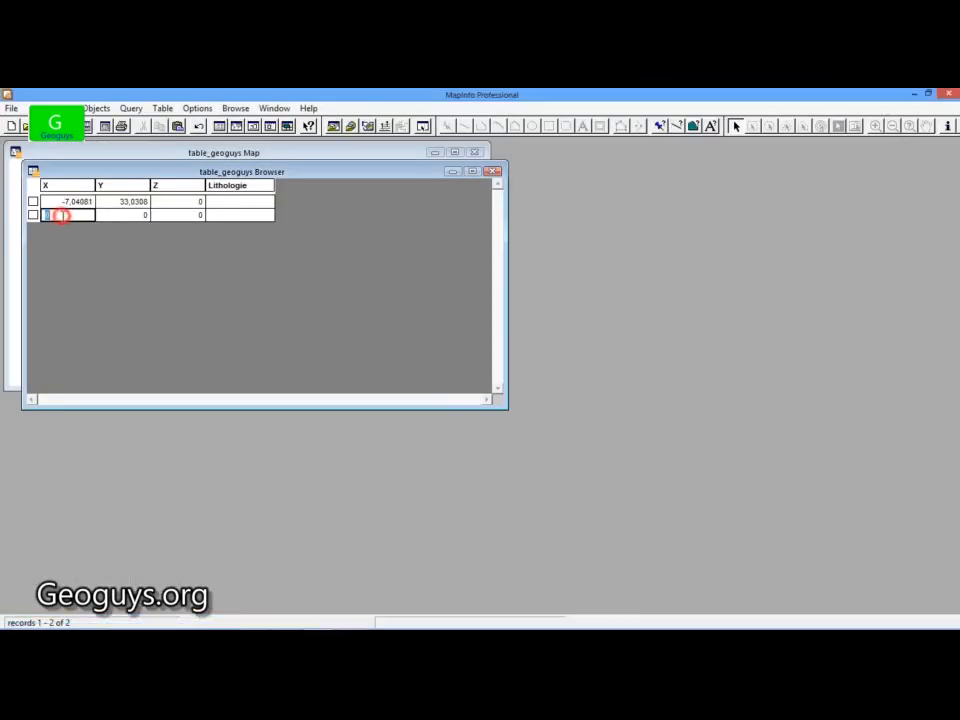
key(ctrl+v)
Copy the Y value 33.6126 from the Excel sheet into the Y field of the MapInfo table's second row.
click(350, 620)
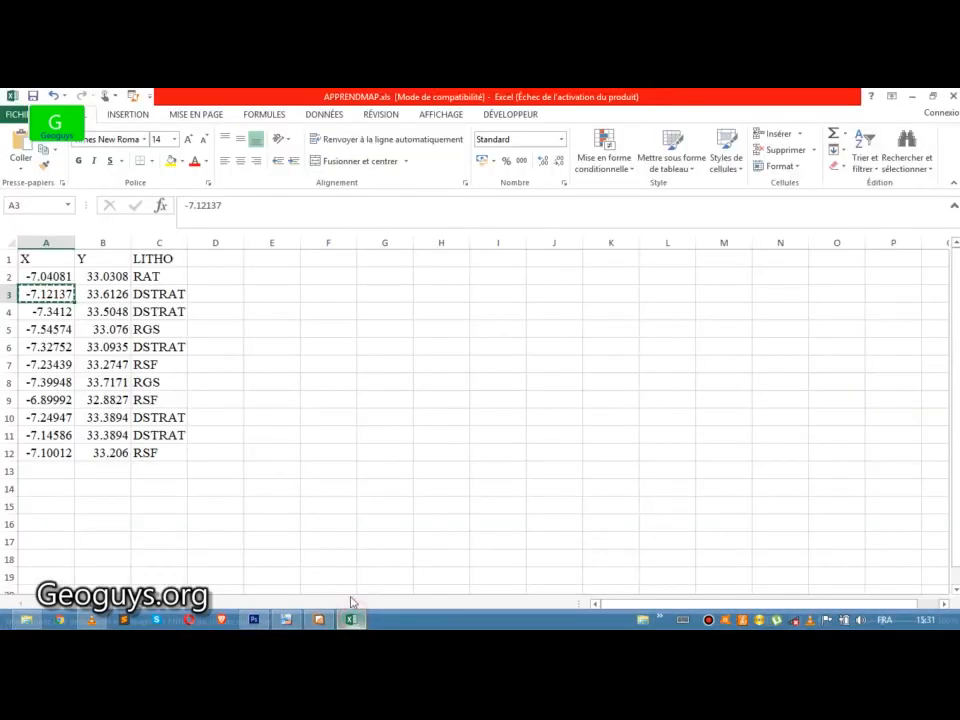
click(117, 294)
key(ctrl+c)
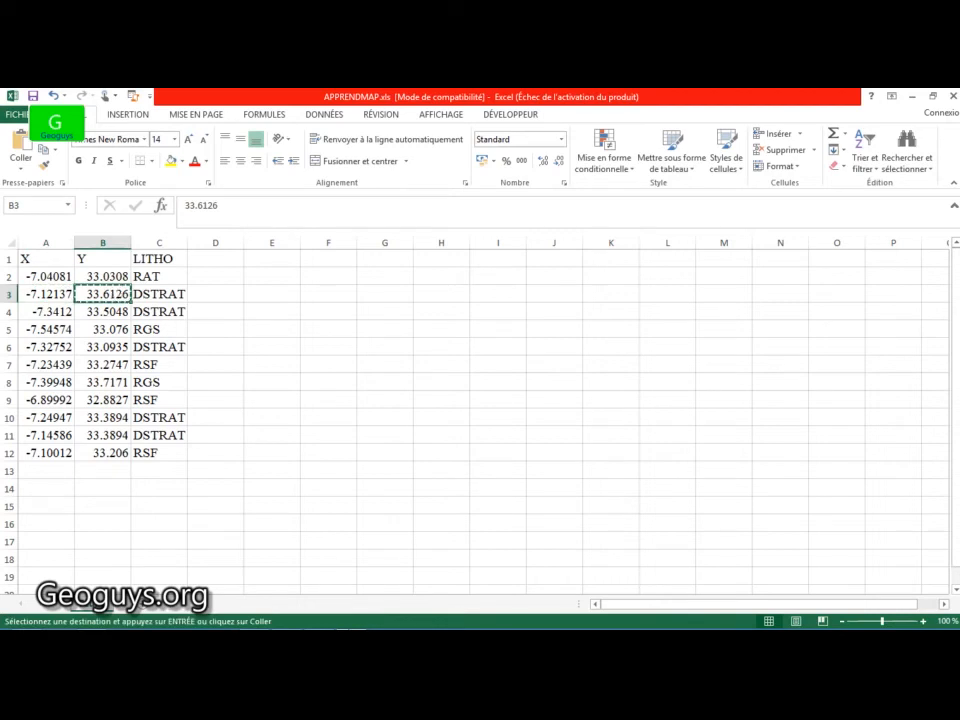
click(316, 617)
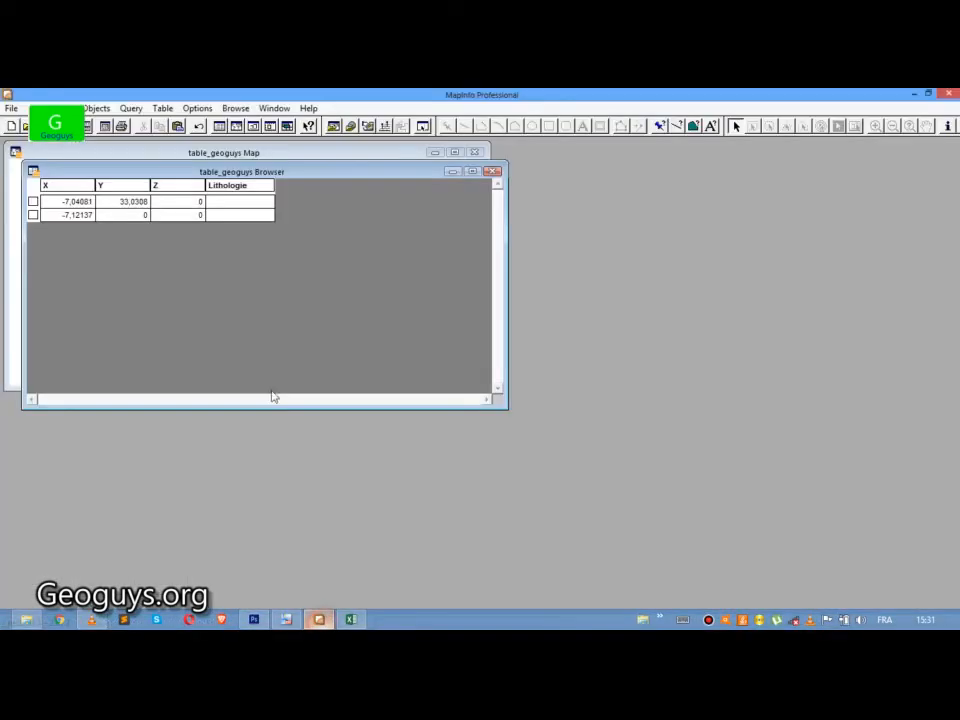
click(133, 214)
key(ctrl+v)
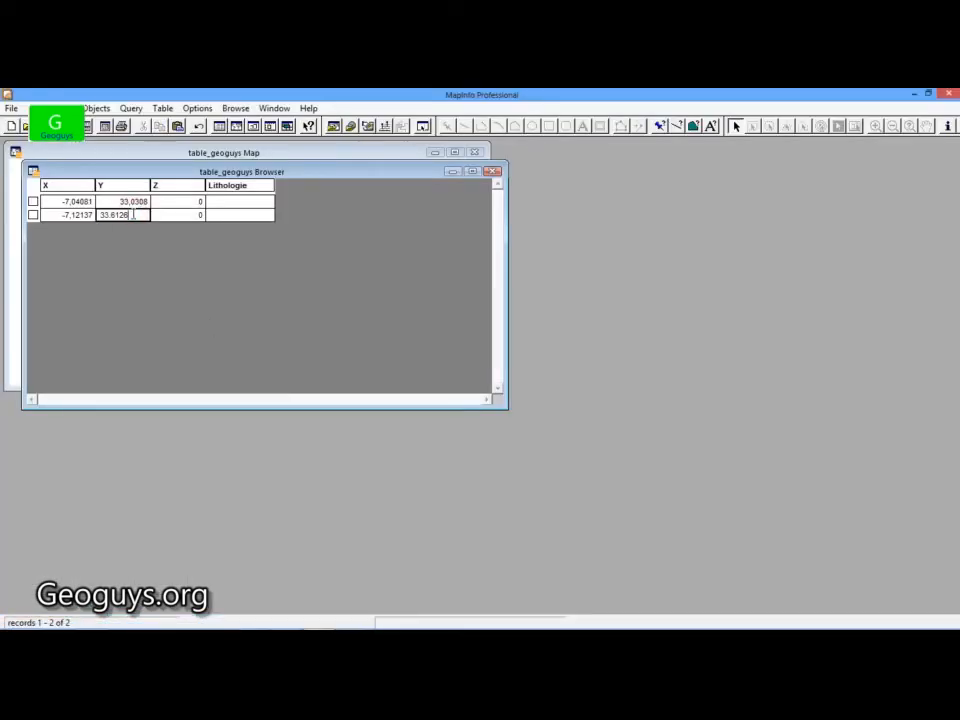
Set the Z values to 144 in the first row and 134 in the second row.
click(200, 202)
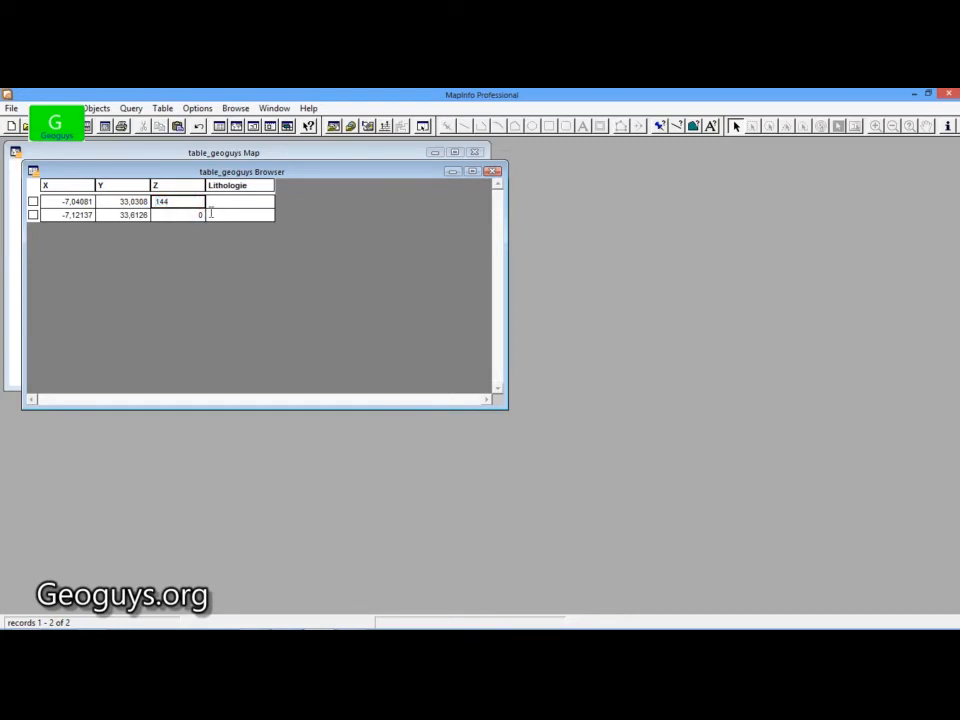
click(200, 215)
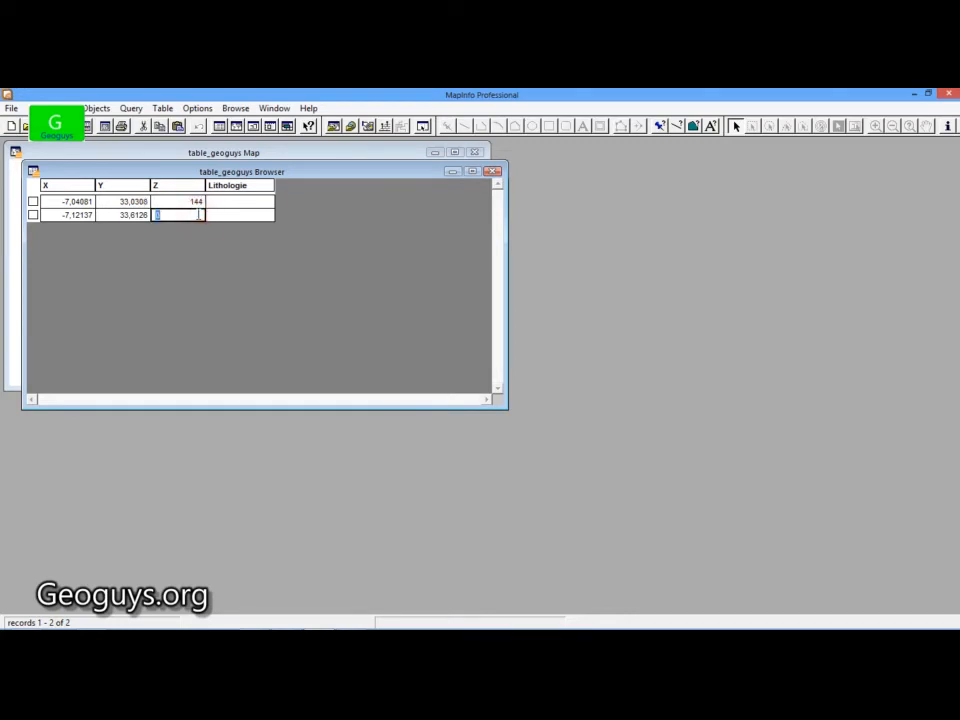
text(134)
Fill the Lithologie field with gres in the first row and calcaire in the second row.
click(231, 203)
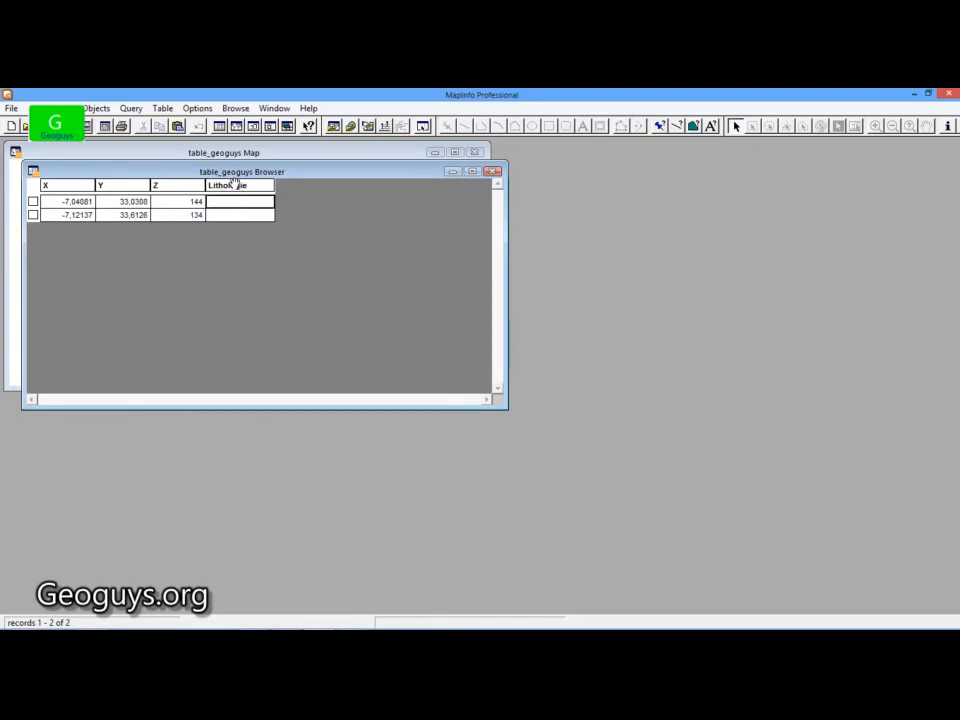
text(gres)
click(221, 214)
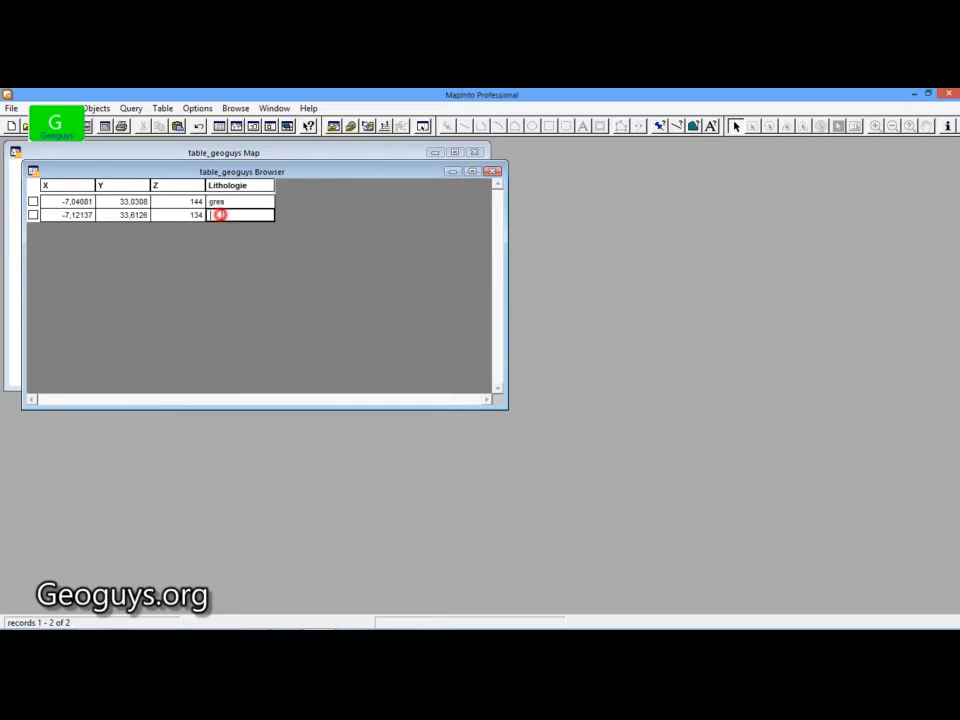
text(calcaire)
click(64, 186)
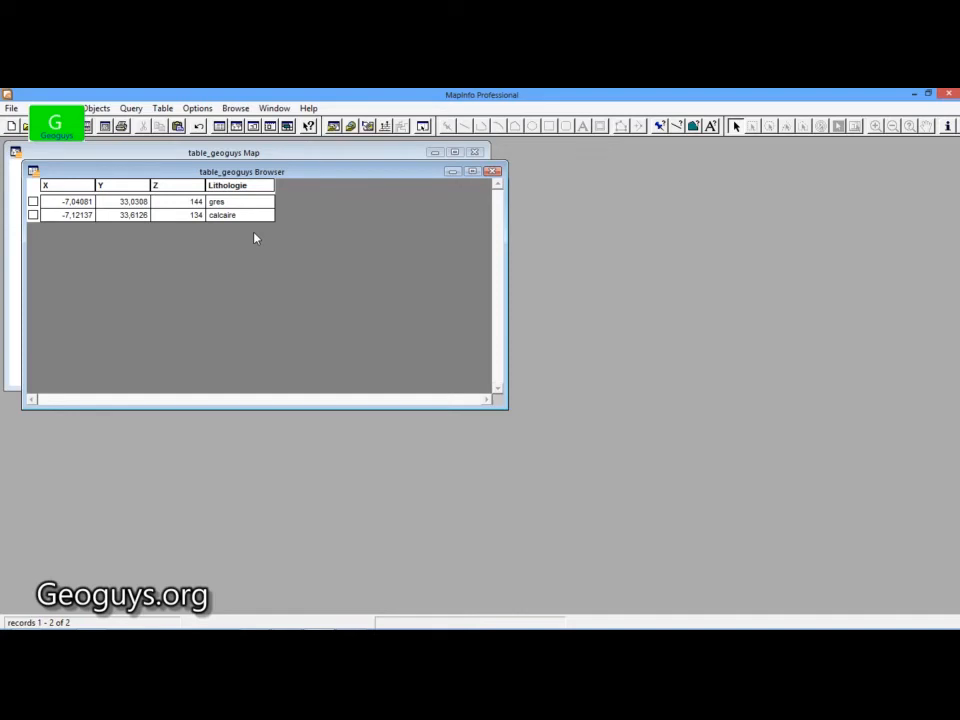
Save a copy of table_geoguys on the desktop (Bureau) as table_geoguys_ok.TAB.
click(10, 110)
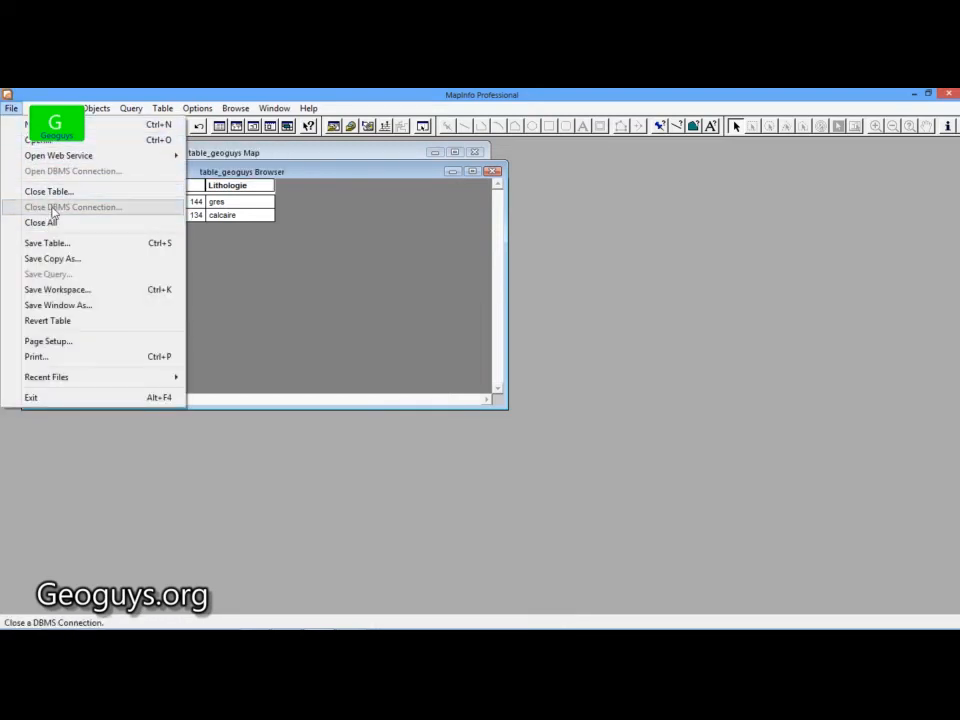
click(68, 260)
click(270, 274)
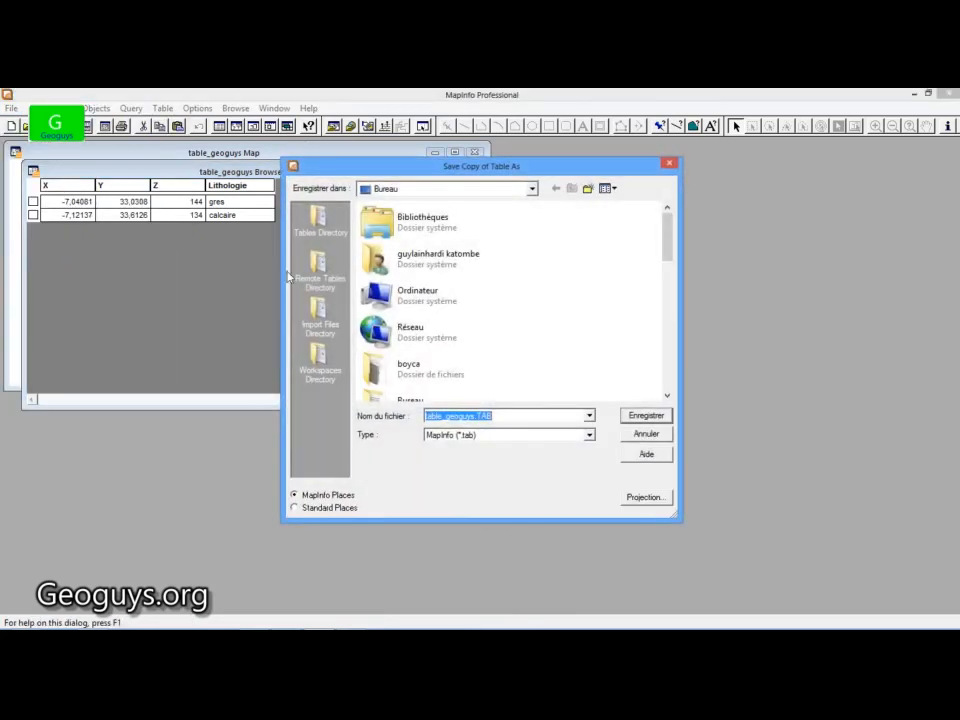
drag(477, 172, 430, 123)
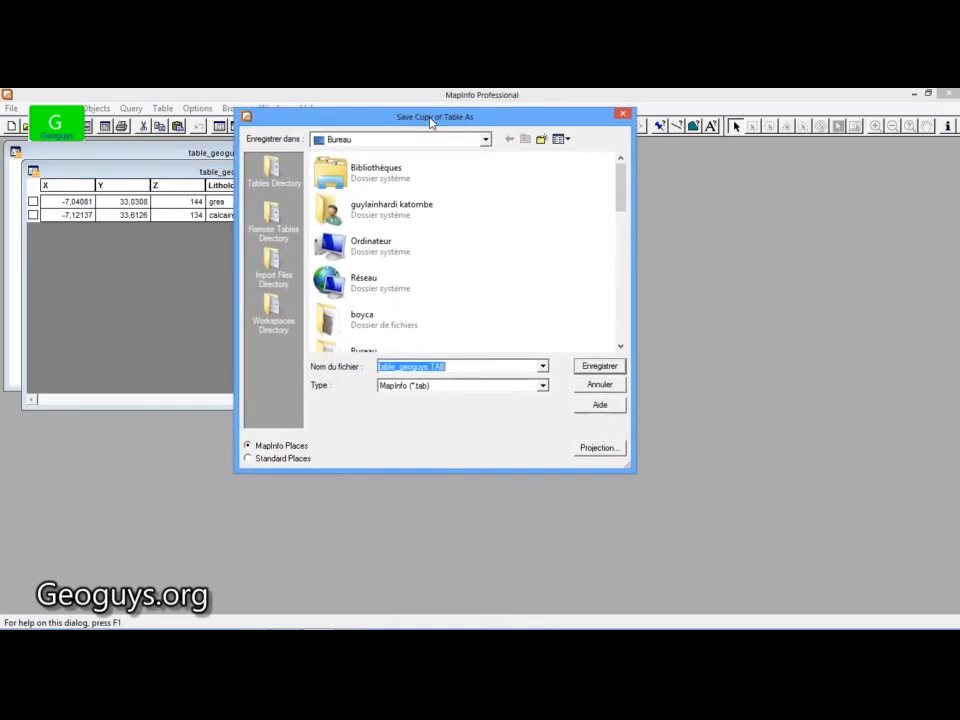
click(249, 459)
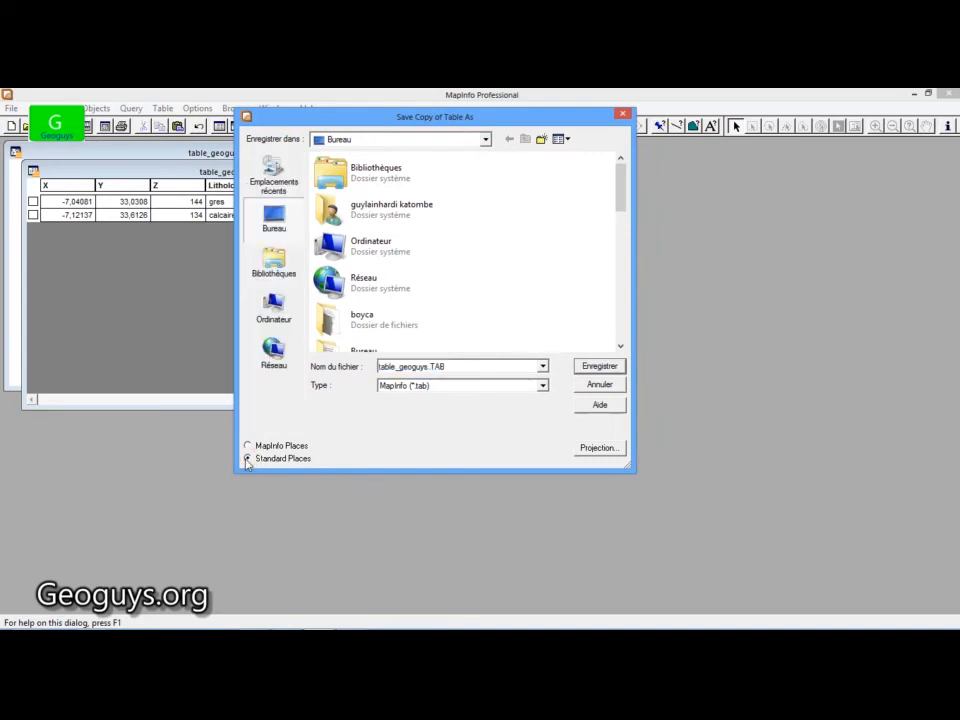
click(274, 226)
double_click(431, 368)
click(430, 368)
text(_ok)
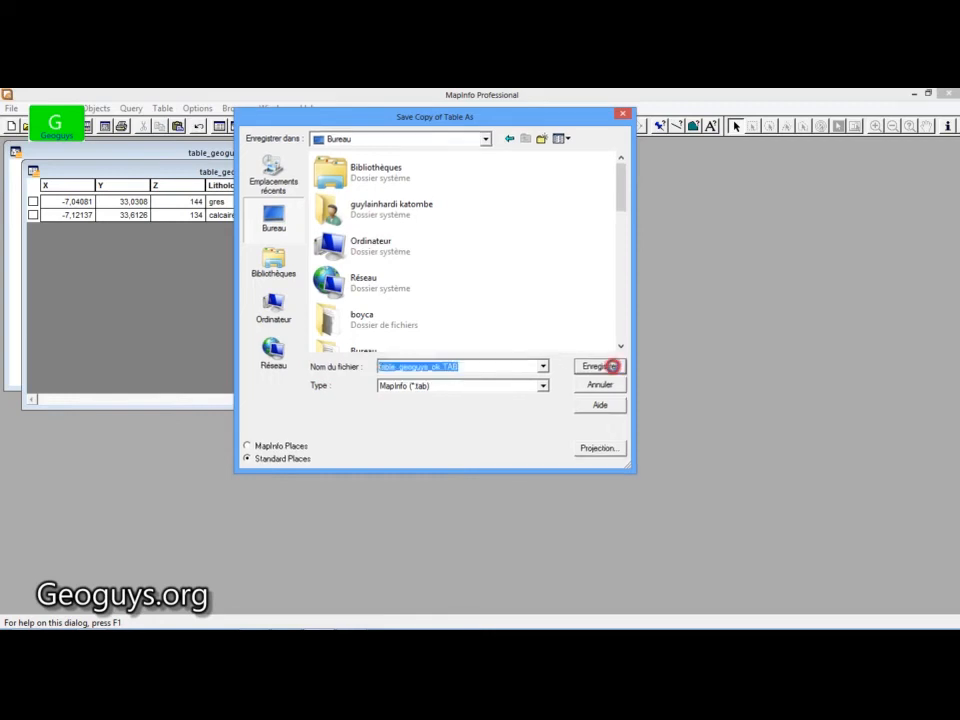
click(600, 366)
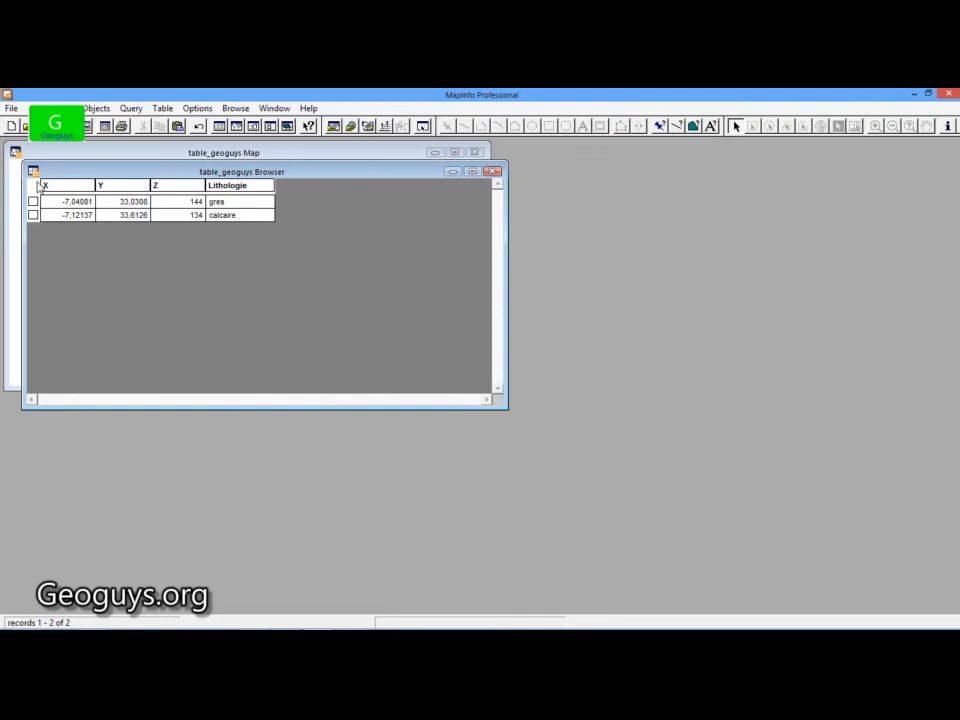
Close the table_geoguys table and save its changes.
click(11, 108)
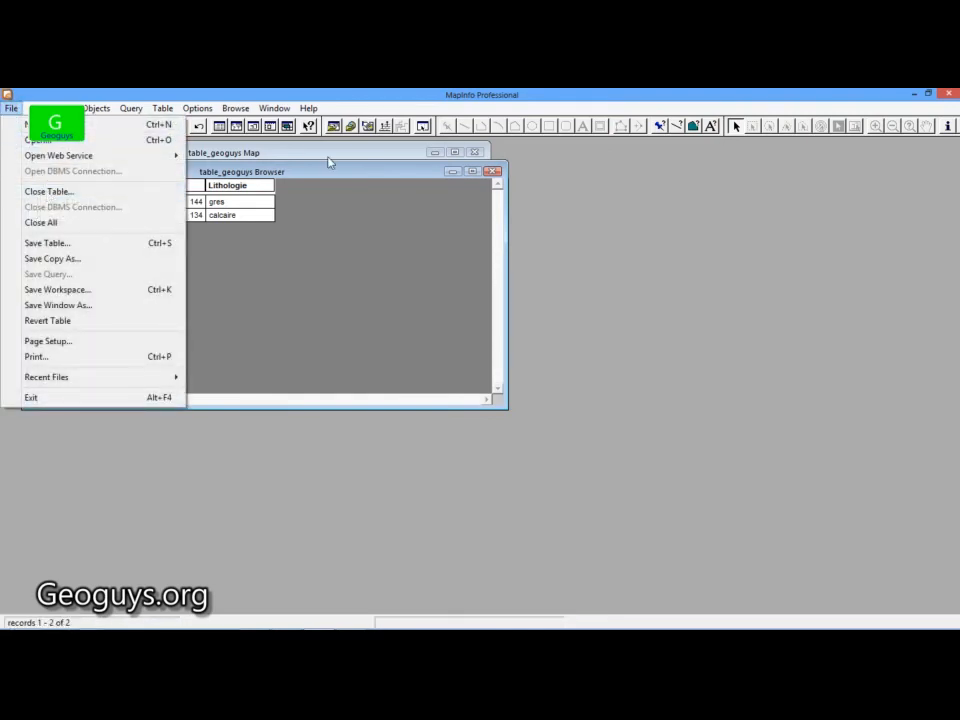
click(342, 178)
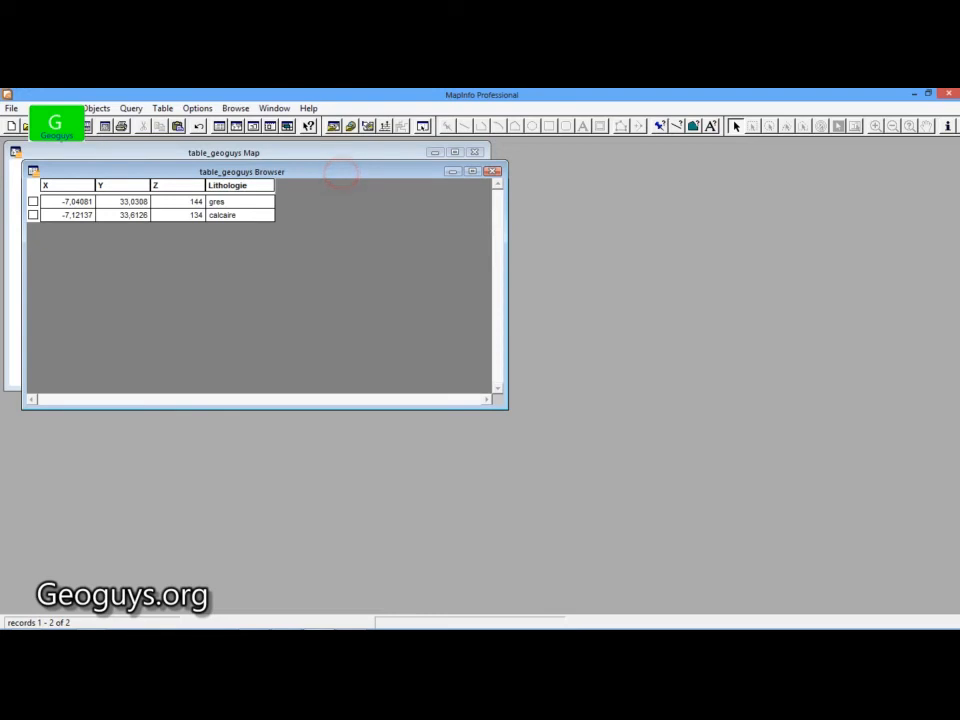
click(9, 108)
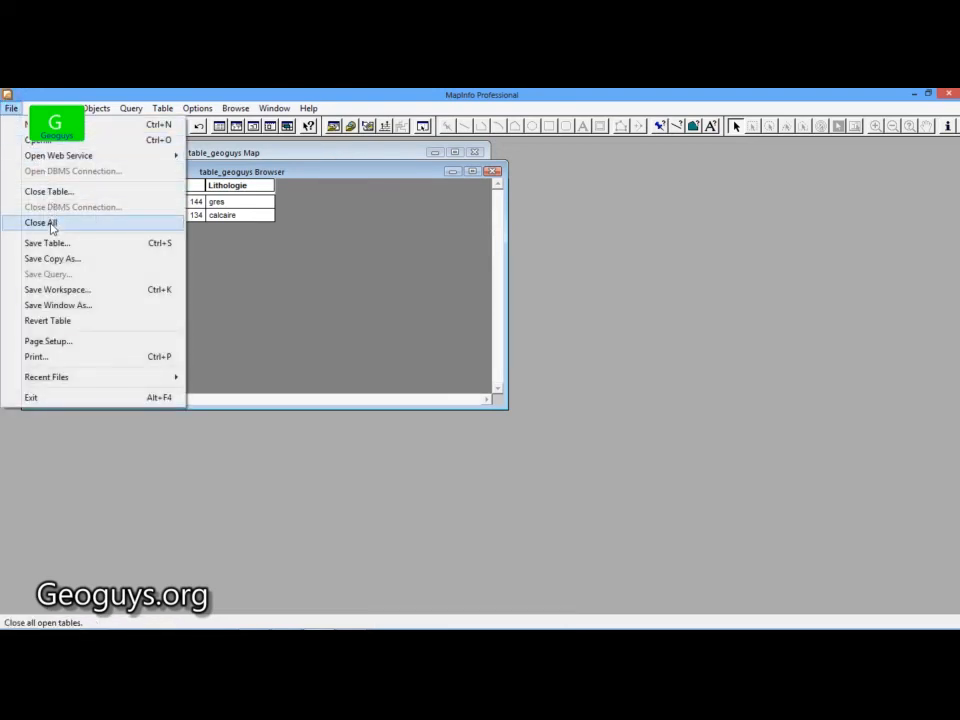
click(49, 192)
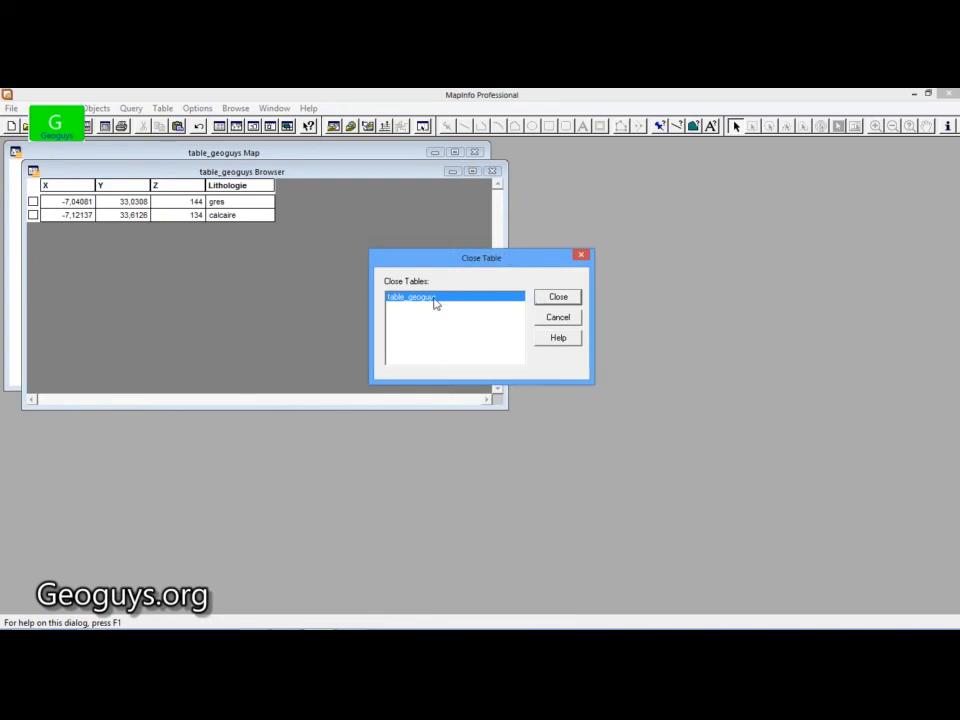
click(557, 298)
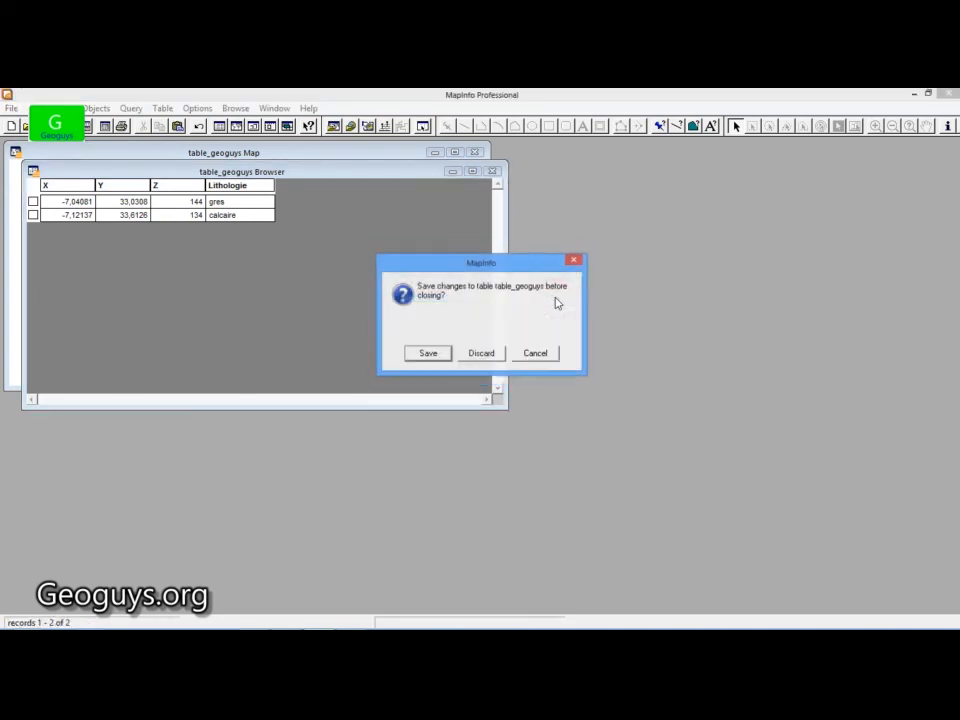
click(433, 356)
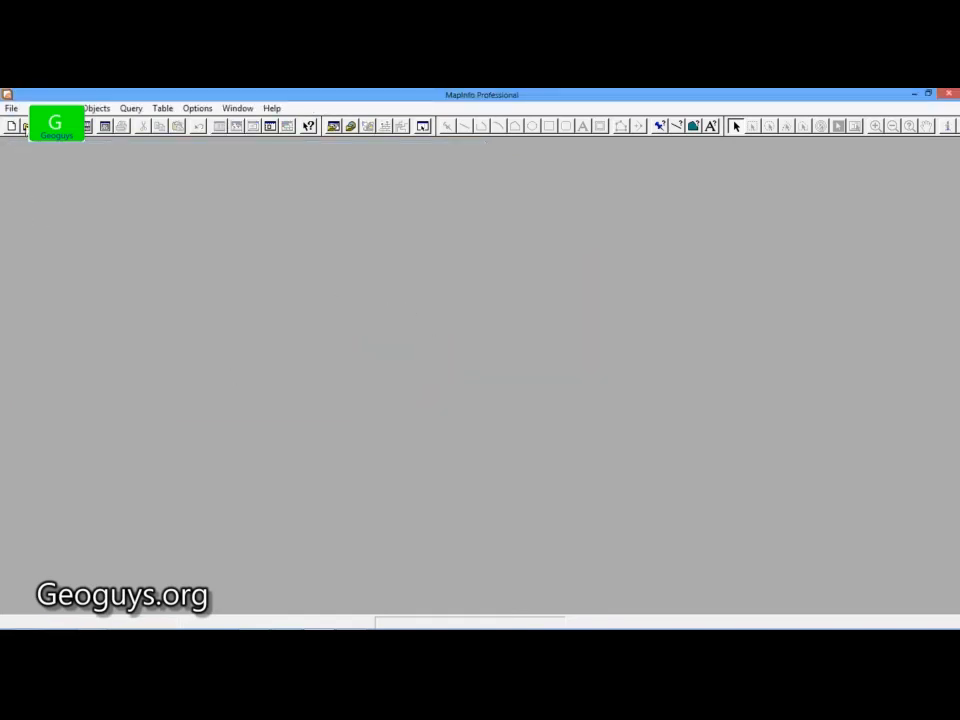
Open table_geoguys_ok.TAB from the desktop and display its rows in a new Browser window.
click(25, 126)
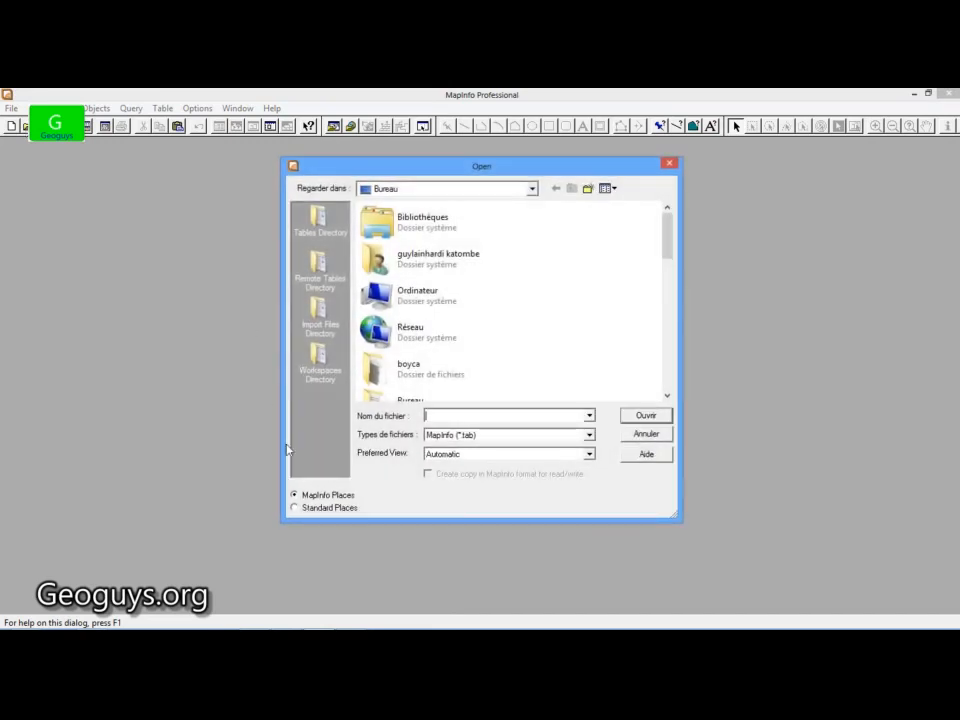
click(294, 508)
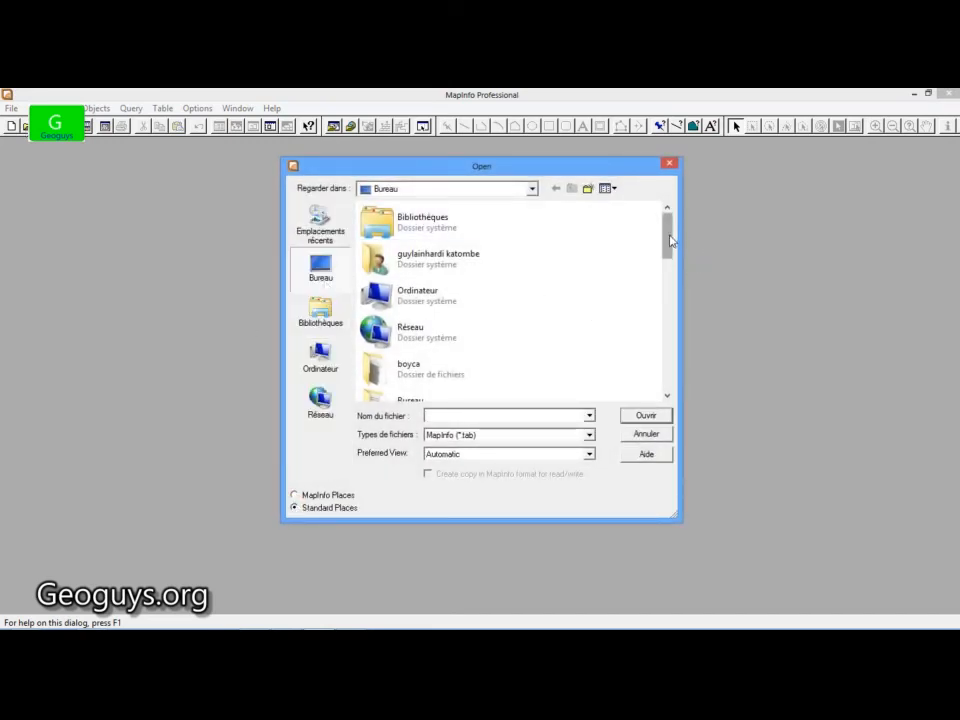
drag(667, 236, 666, 398)
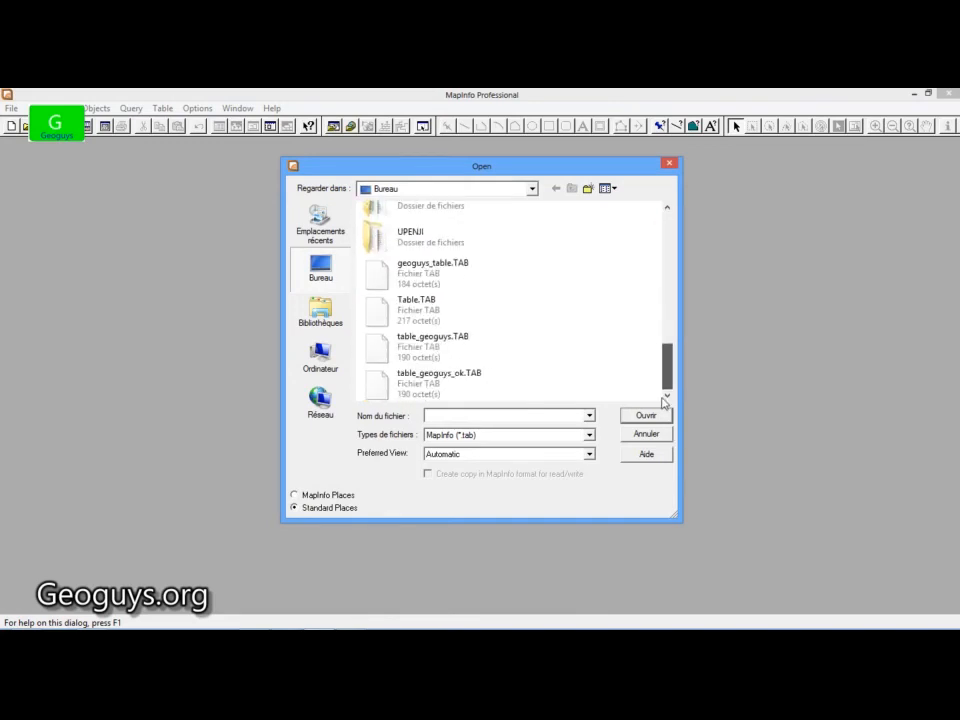
click(512, 386)
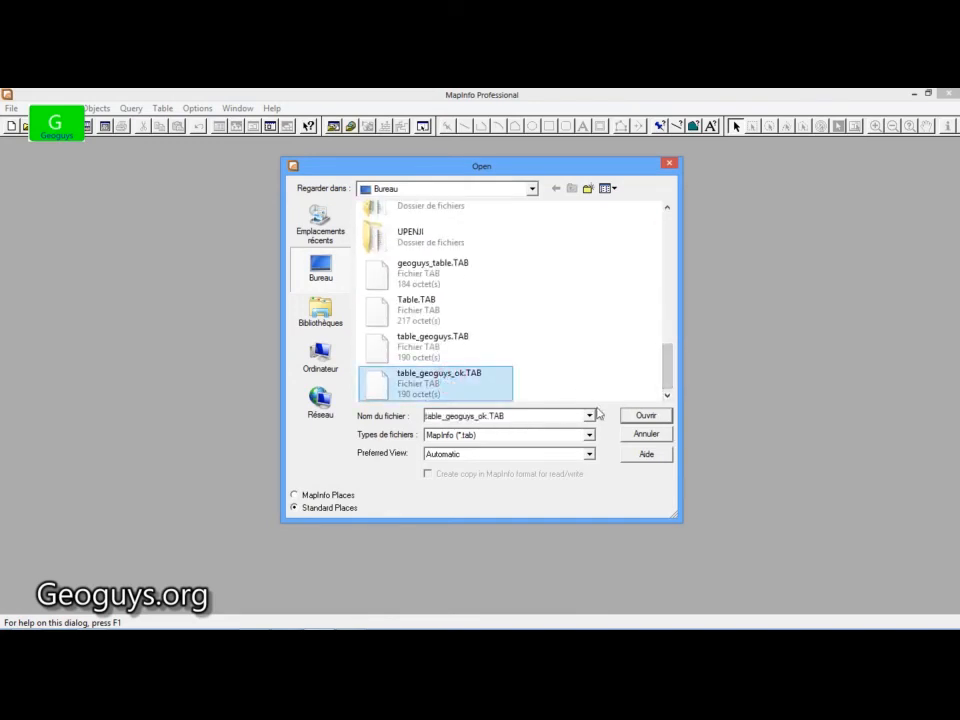
click(652, 417)
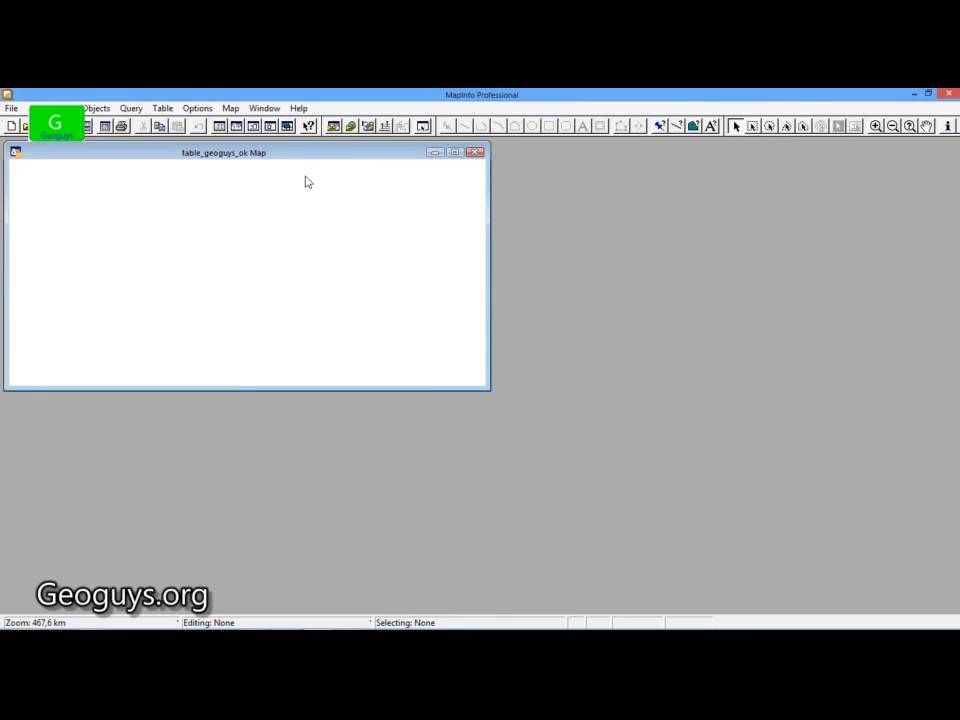
click(220, 126)
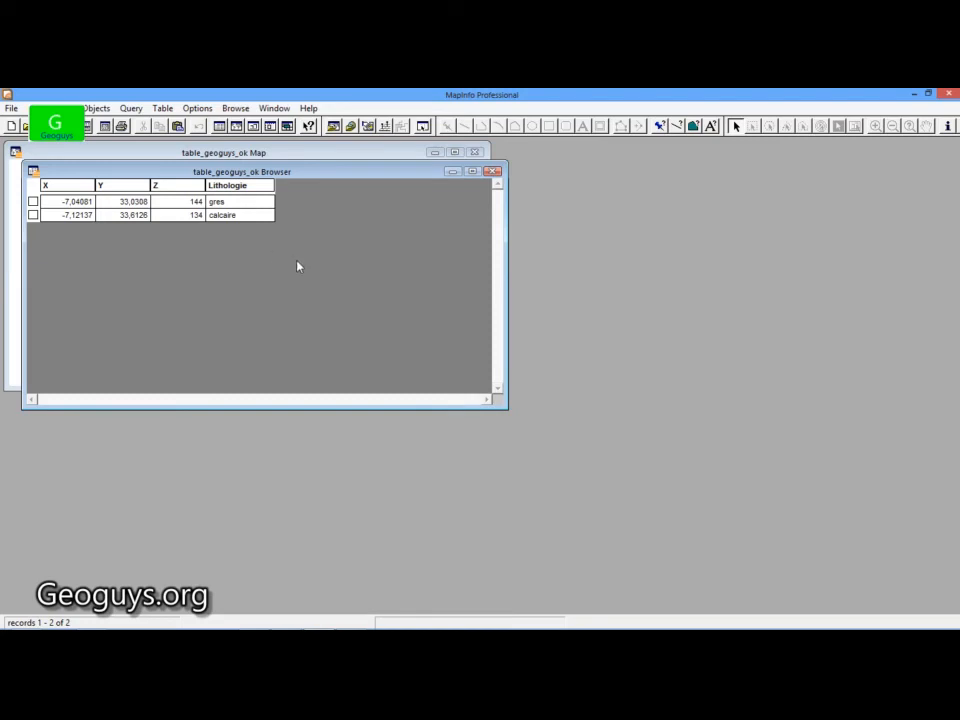
Open the table structure of table_geoguys_ok for modification and view the data types available for the X field.
click(164, 109)
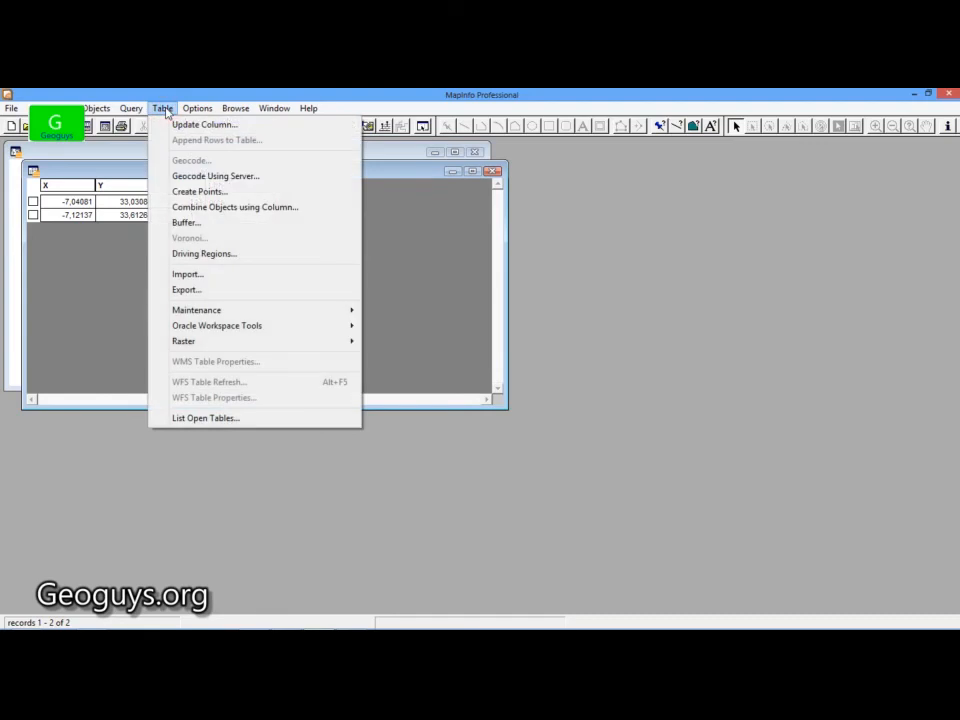
mouse_move(214, 313)
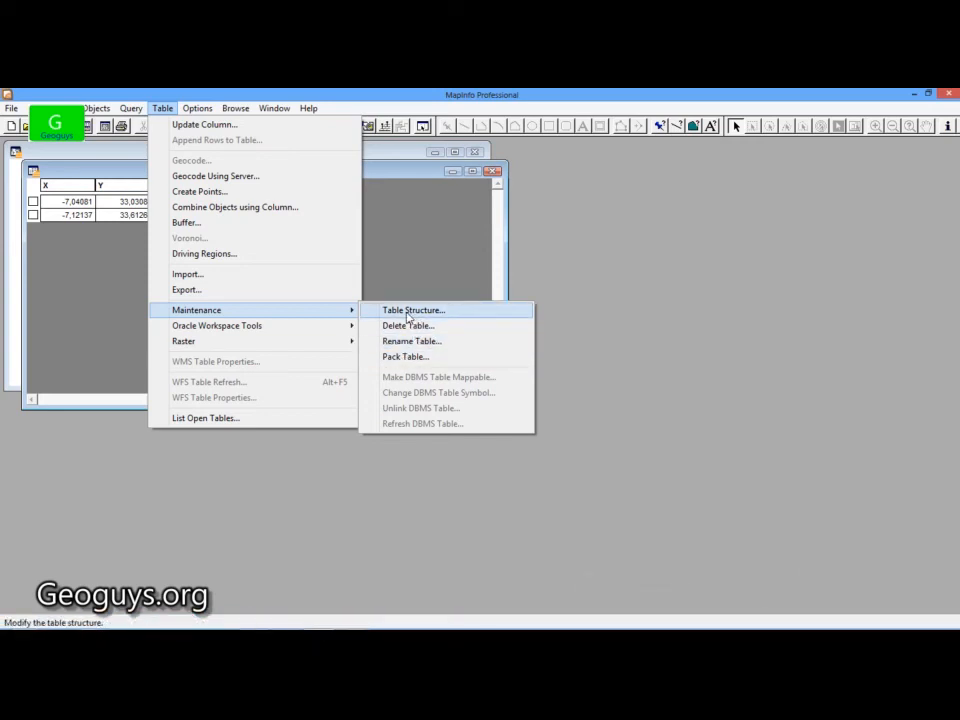
click(407, 313)
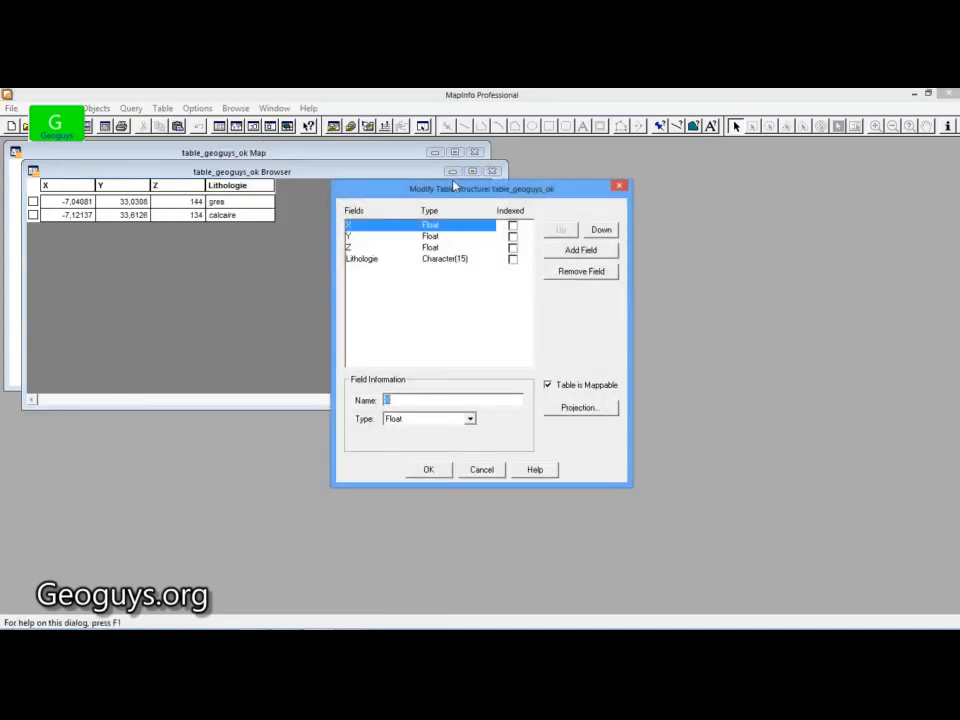
drag(459, 196, 280, 221)
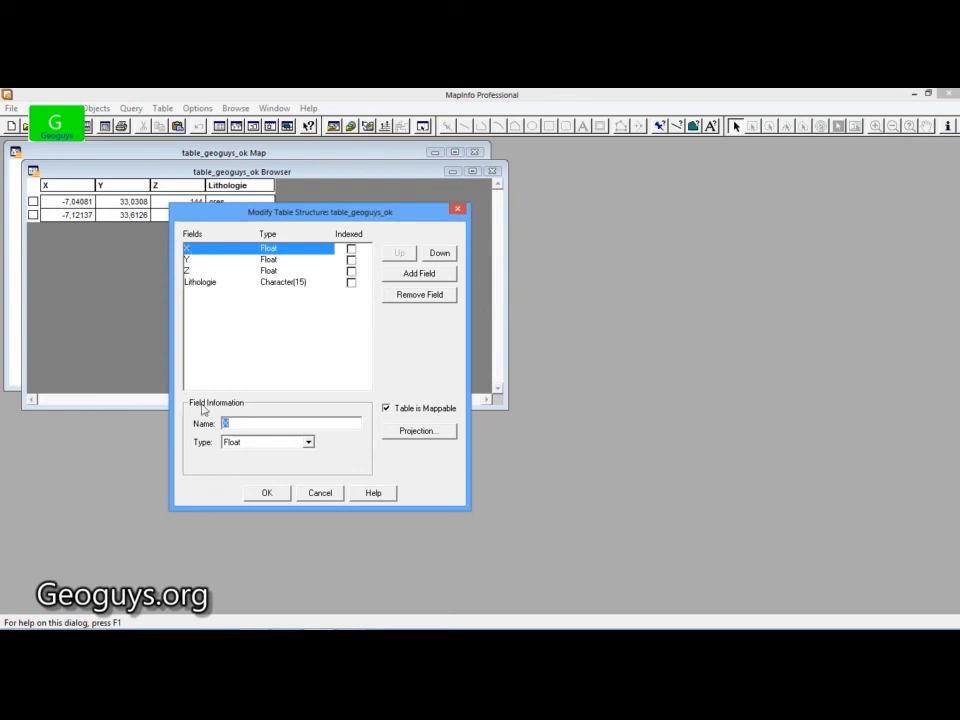
click(308, 442)
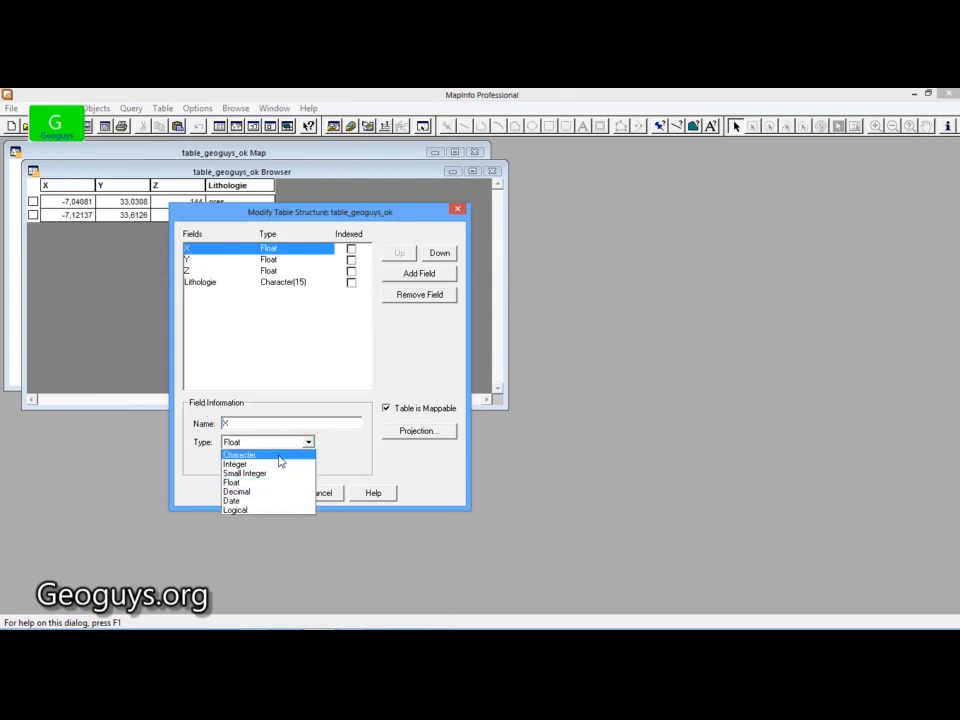
click(362, 340)
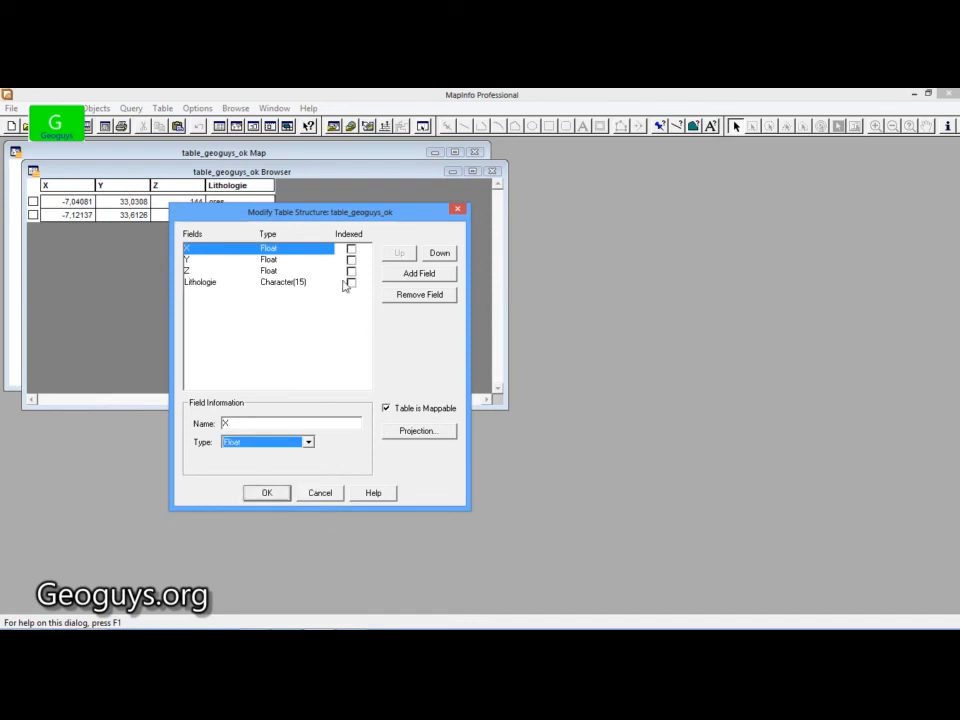
Add a Character field named etiquete with width 15 after Lithologie and apply the modified table structure.
click(298, 282)
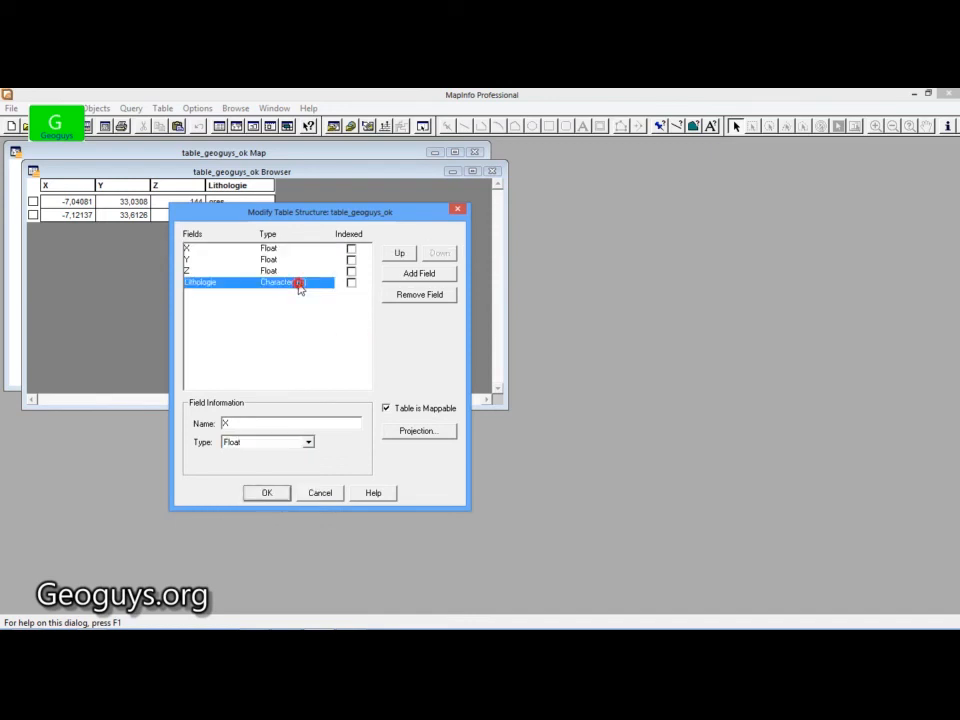
click(425, 276)
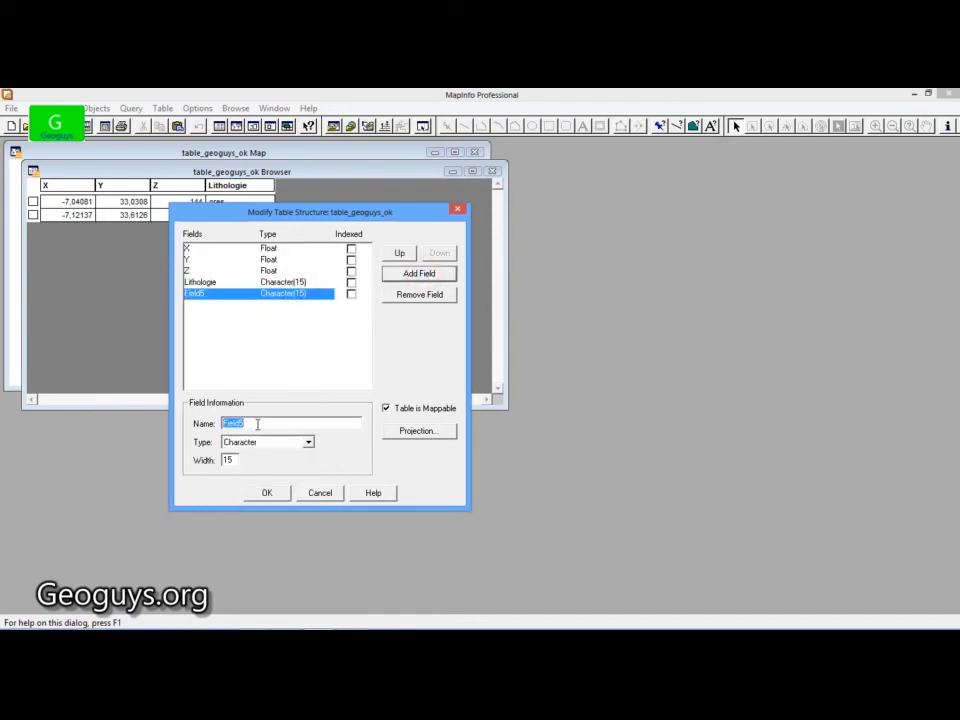
text(etiquete)
click(267, 496)
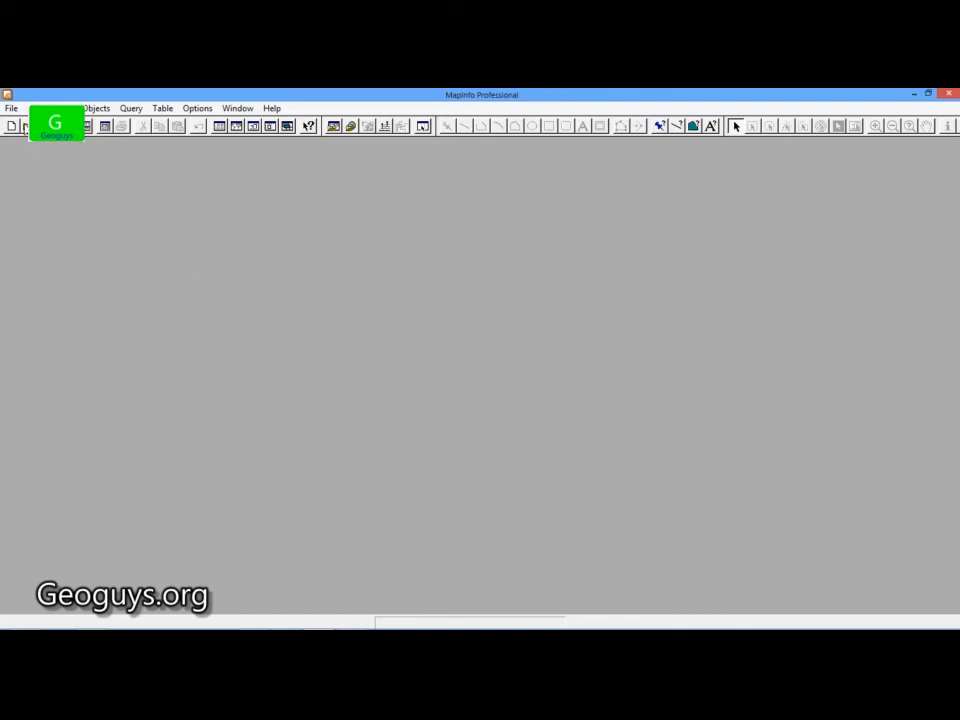
Reopen table_geoguys_ok.TAB from the desktop (Bureau), display its rows in a Browser window, and activate the etiquete cell of the calcaire row.
click(25, 126)
click(298, 507)
click(334, 277)
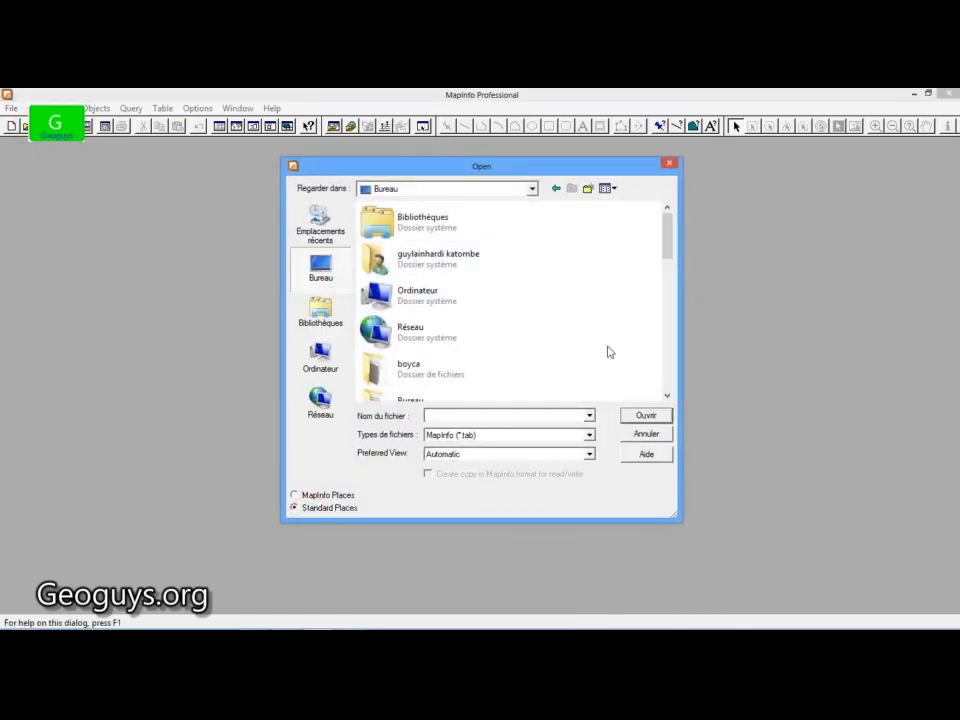
drag(665, 240, 661, 403)
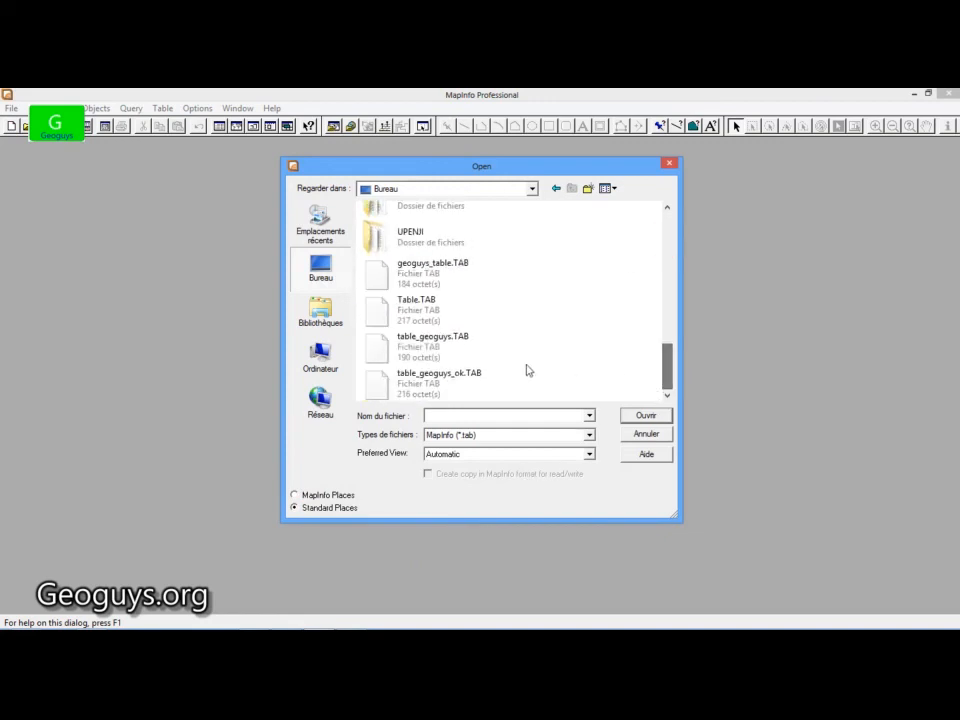
click(495, 381)
click(638, 416)
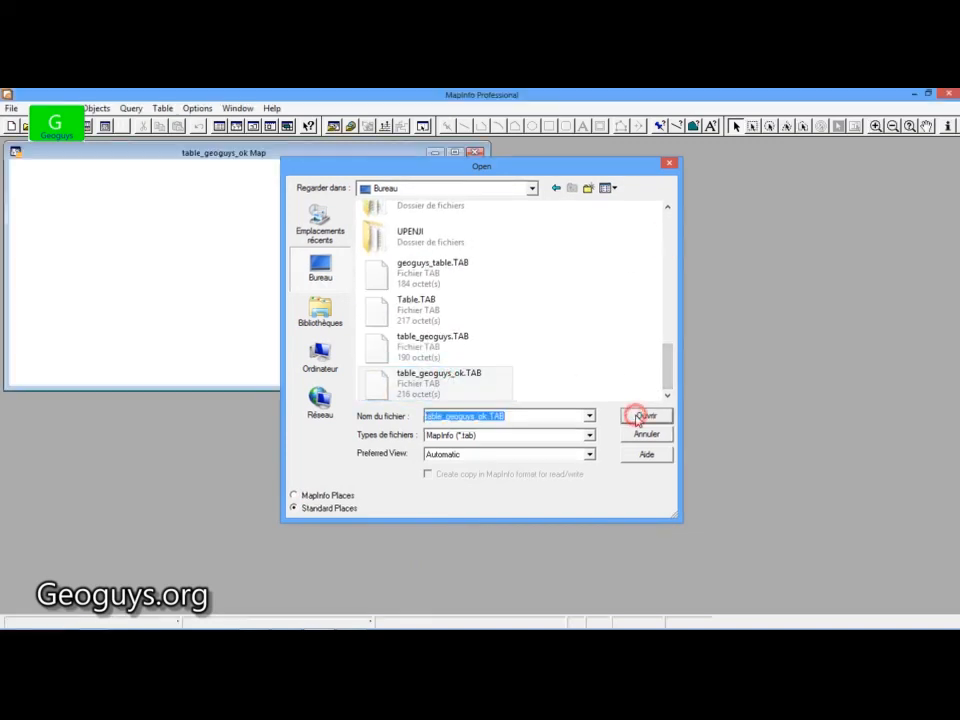
click(220, 127)
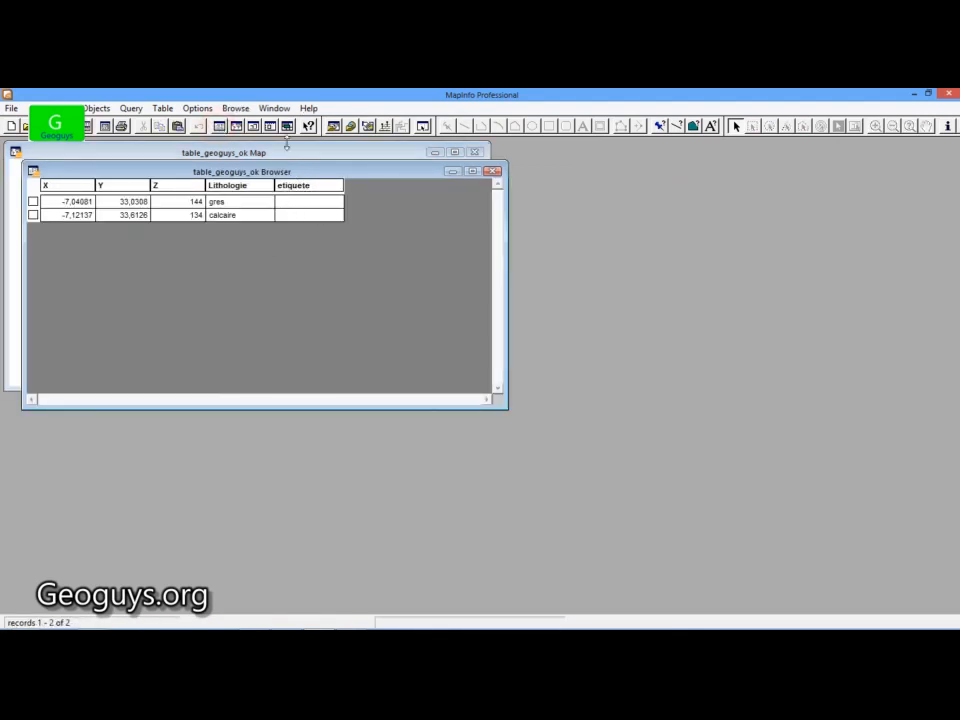
click(307, 217)
mouse_move(697, 621)
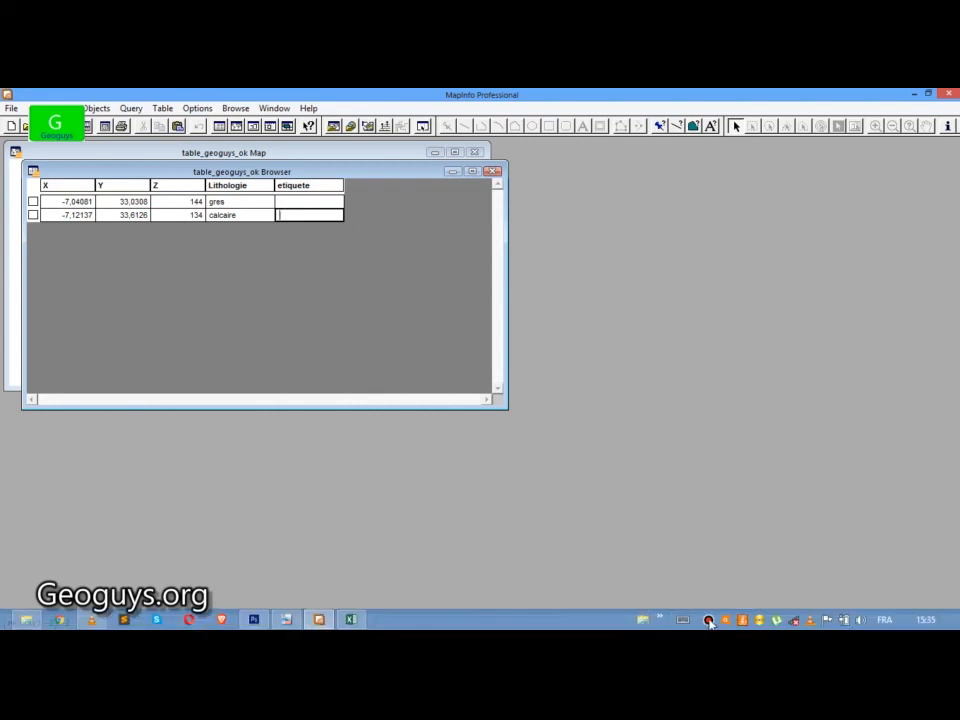